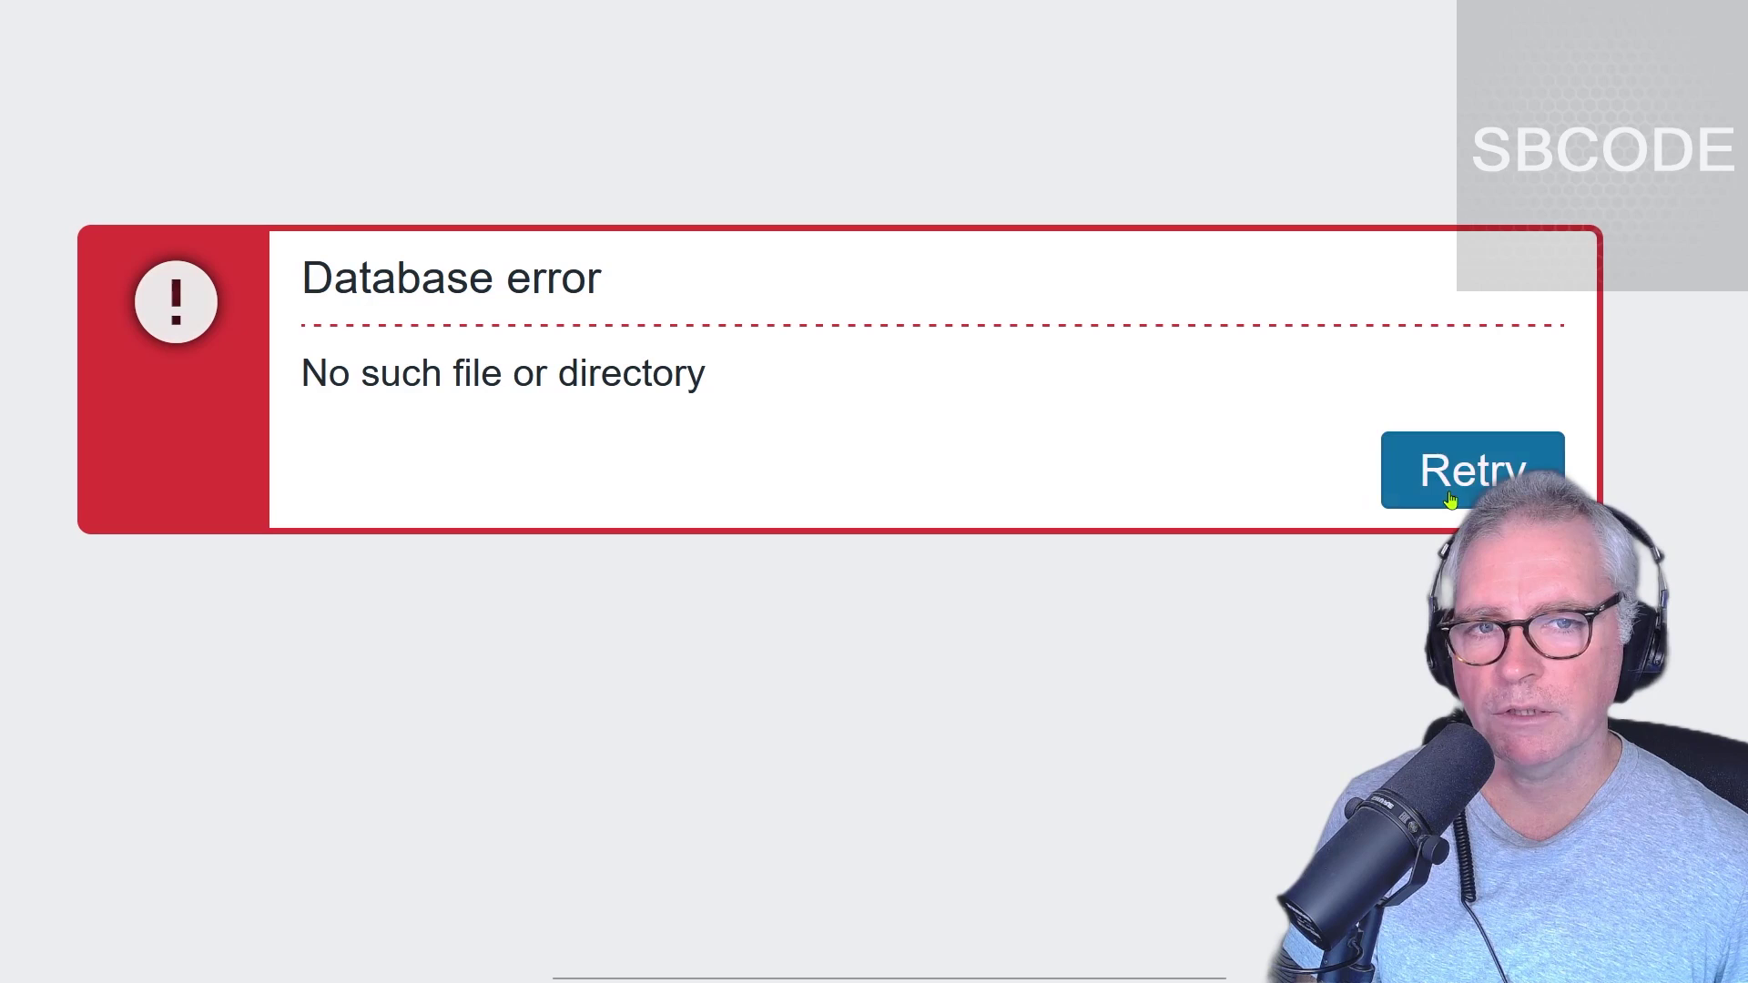
Step: Retry the Zabbix page, which still reports the 'No such file or directory' database error
left_click(1451, 500)
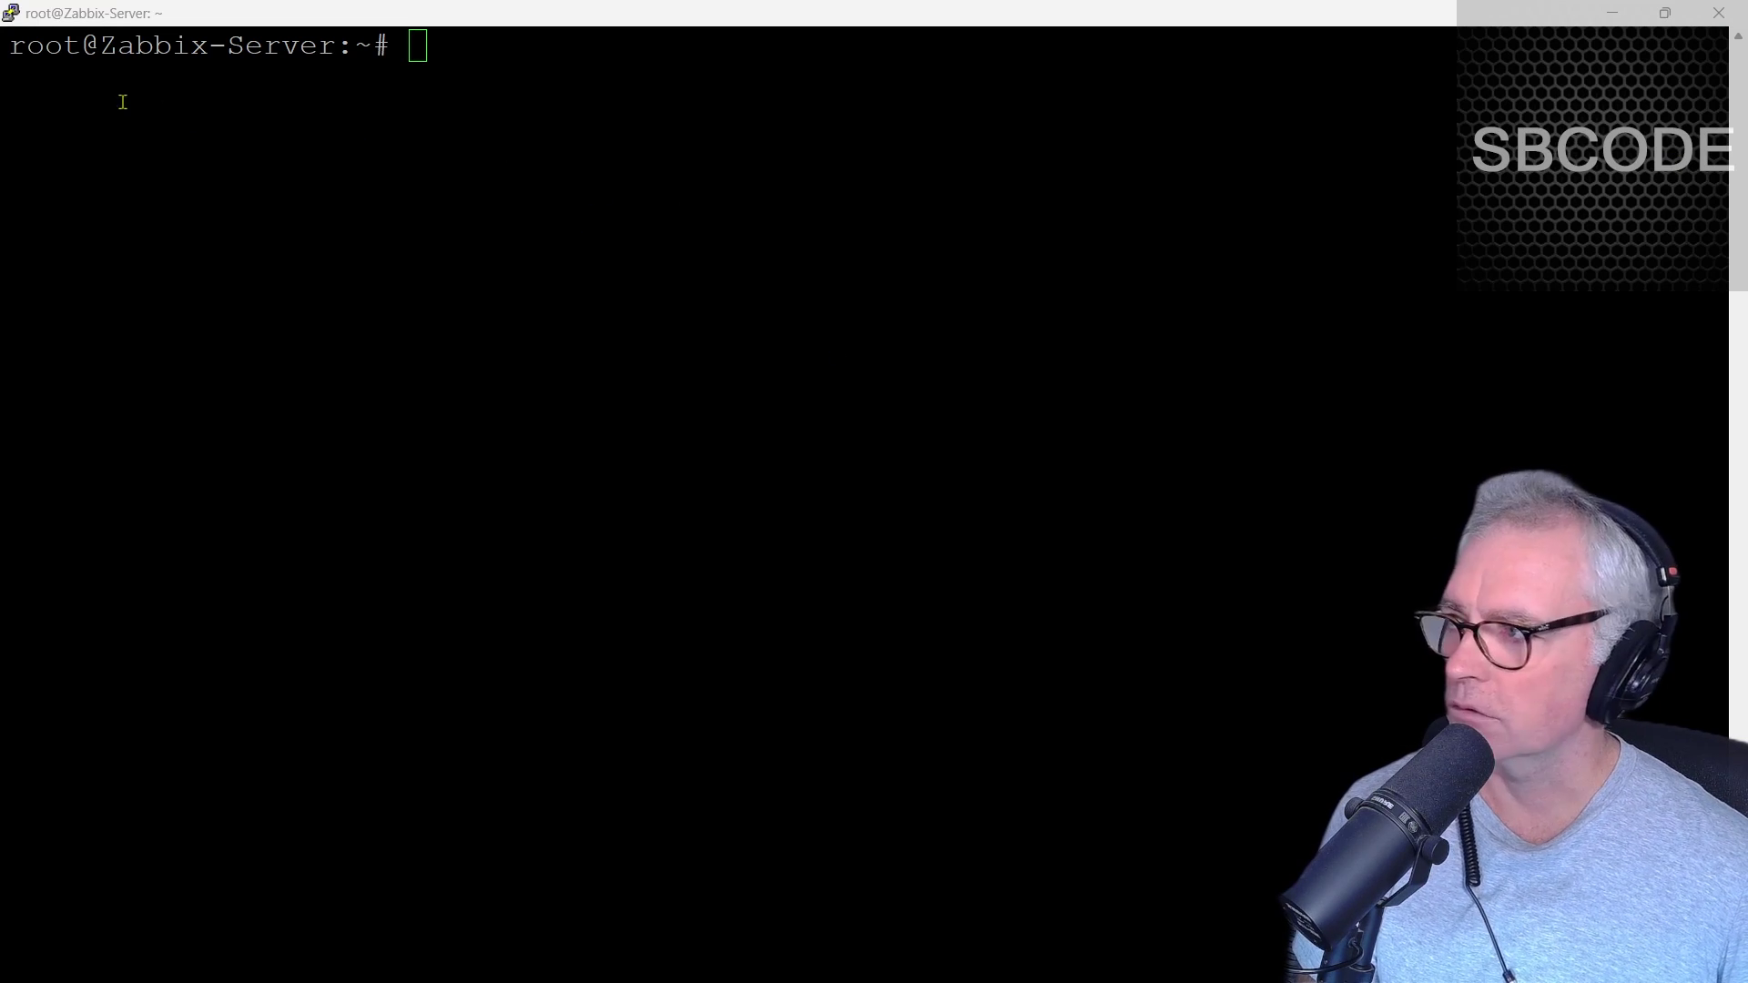
Step: Run 'service mysql status' on Zabbix-Server, showing MySQL inactive (dead) since Jul 15
left_click(670, 71)
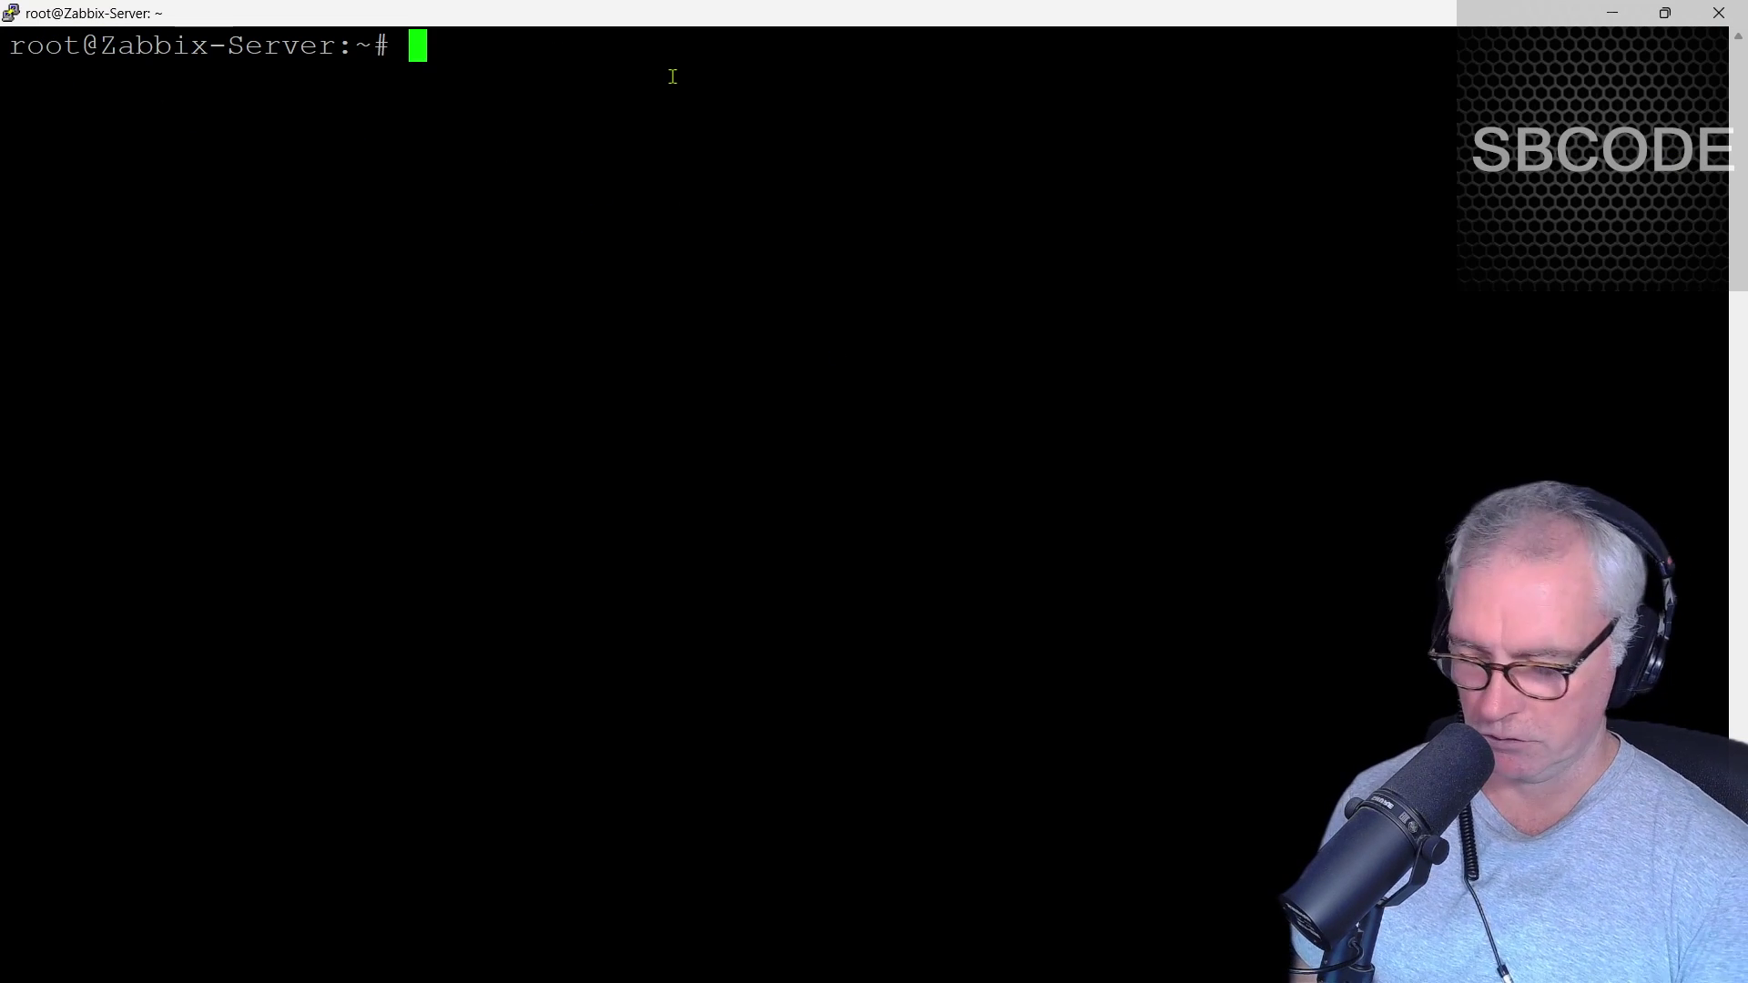
type("sudo su")
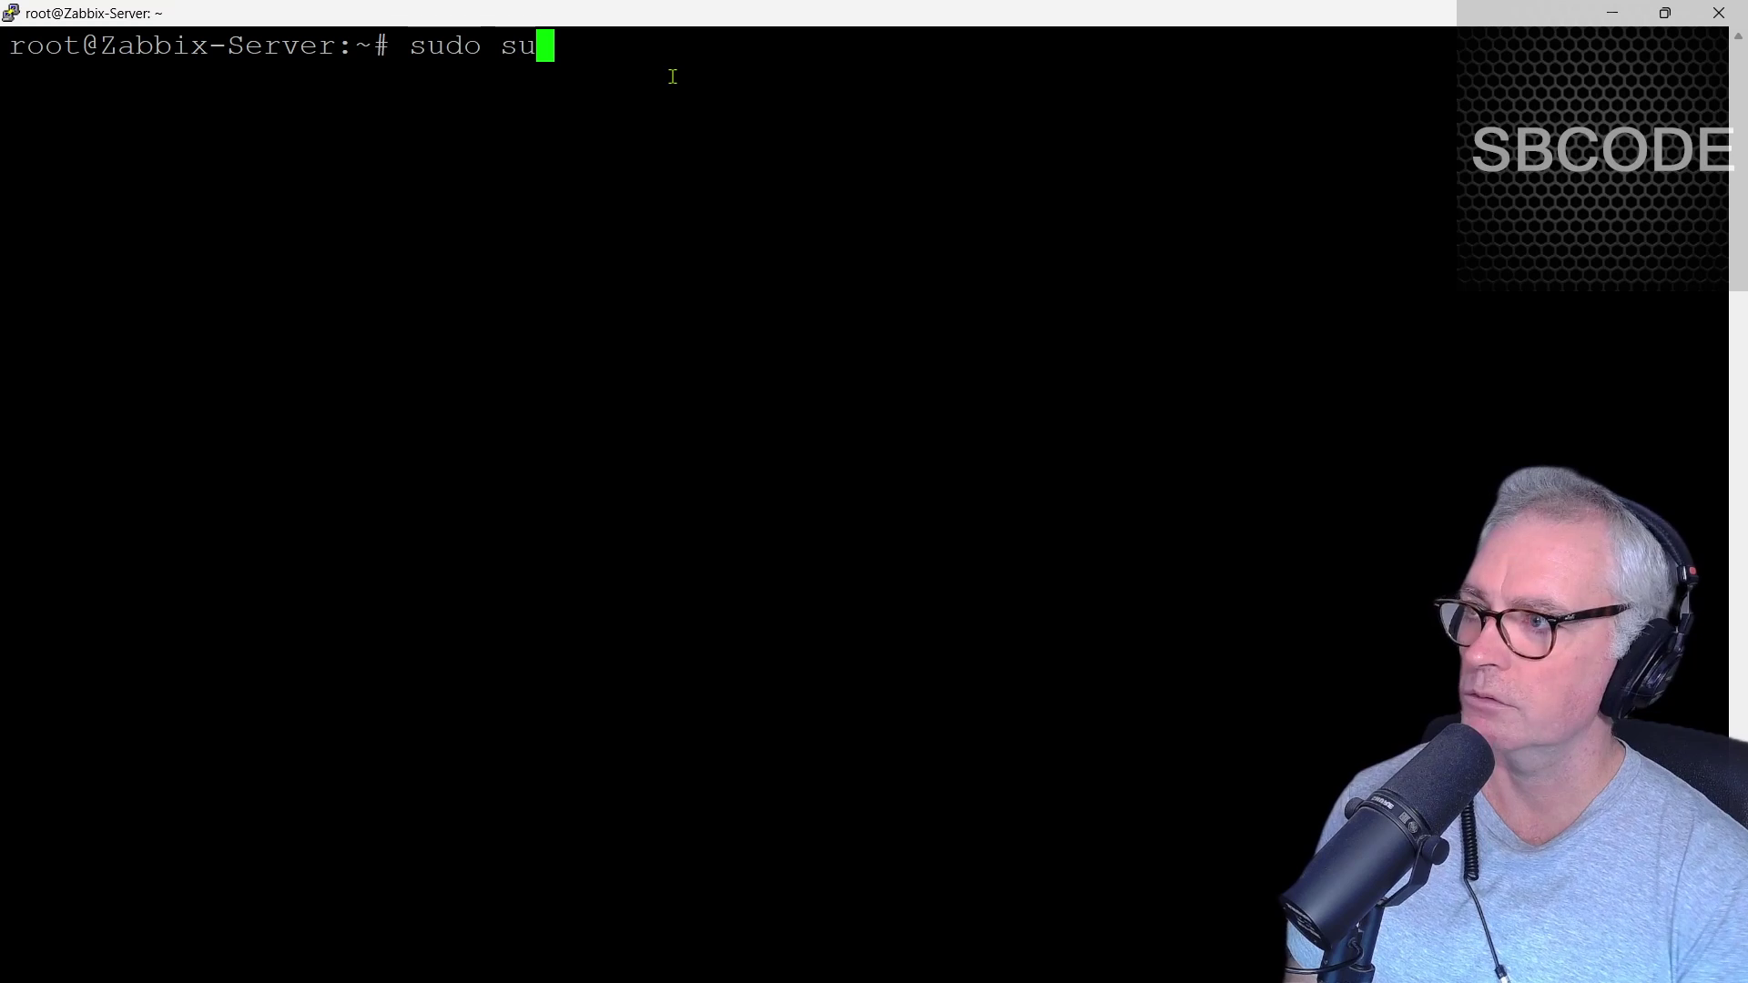
key("BackSpace")
key("BackSpace")
key("BackSpace")
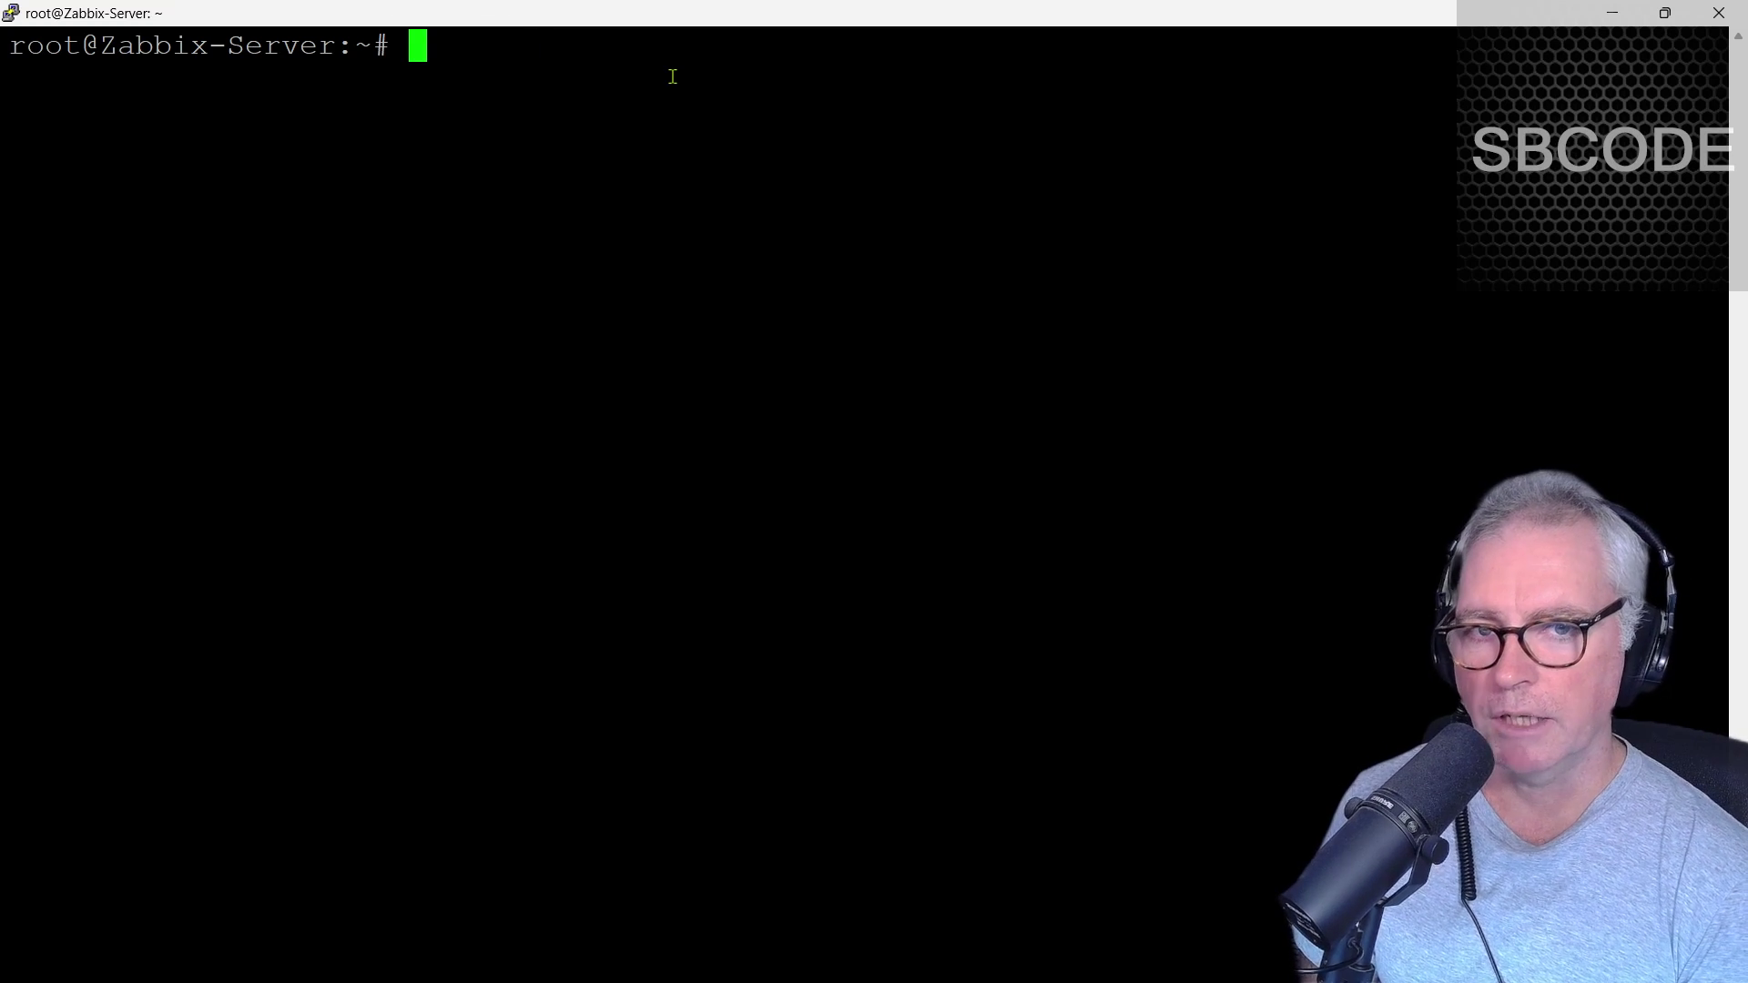
type("ser")
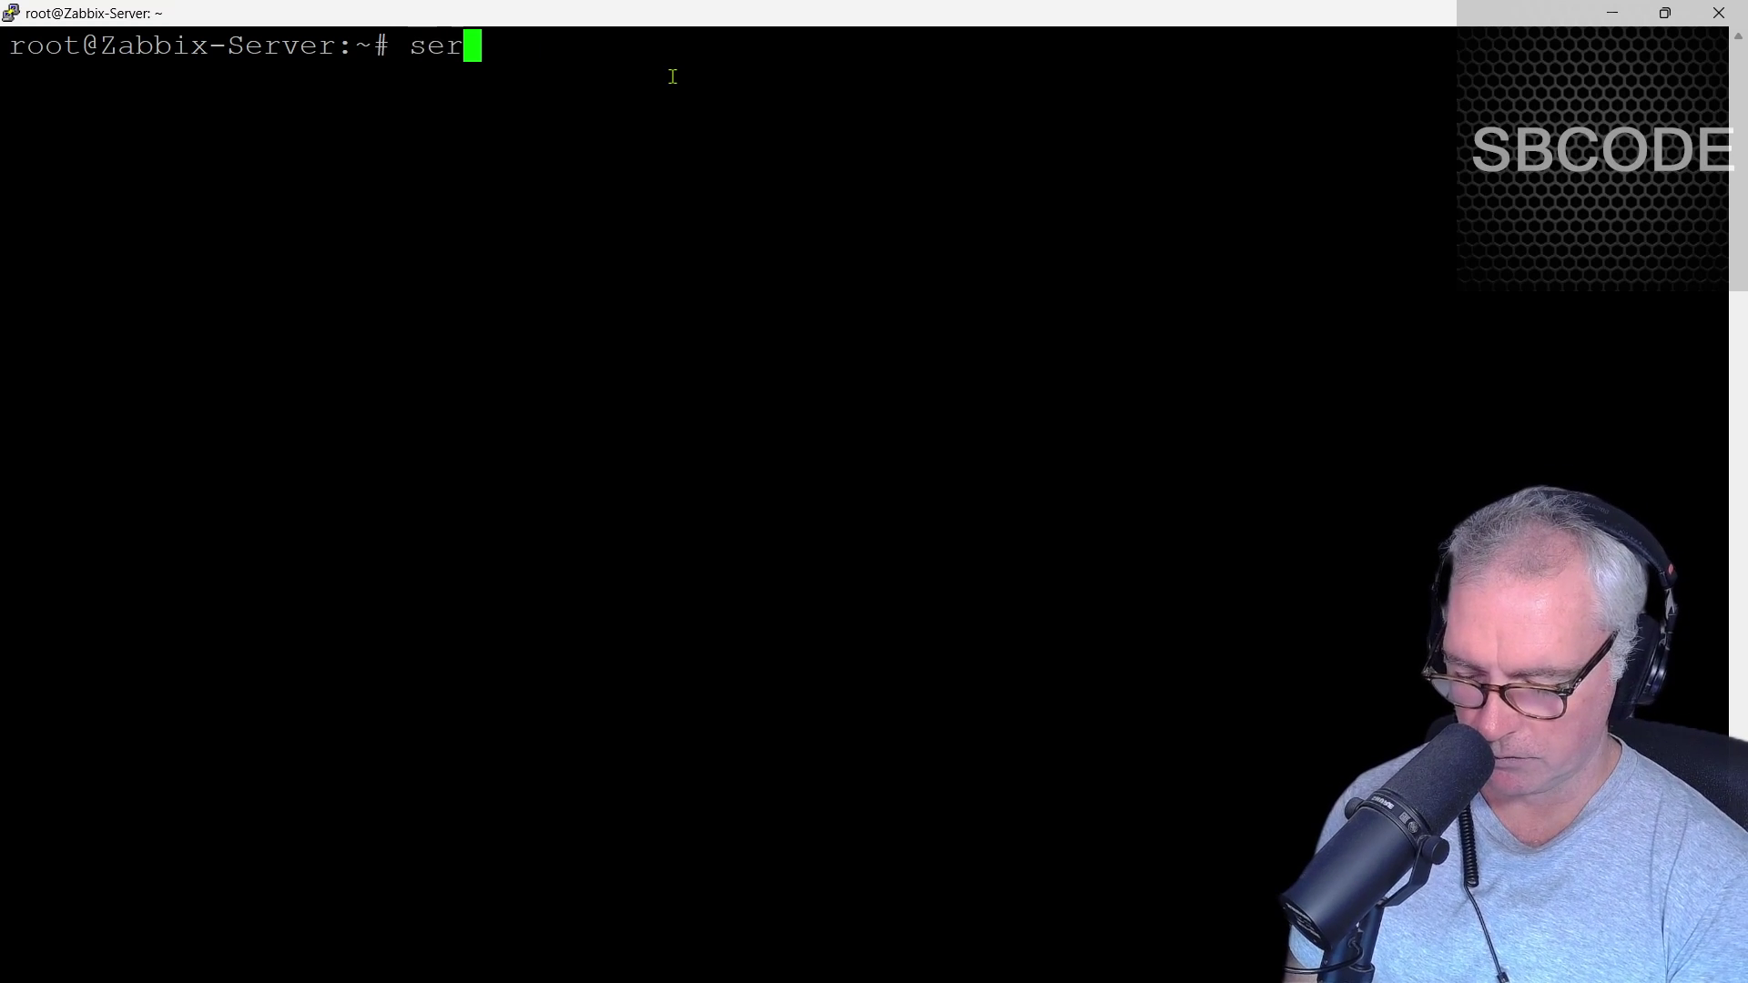
type("vice mysql")
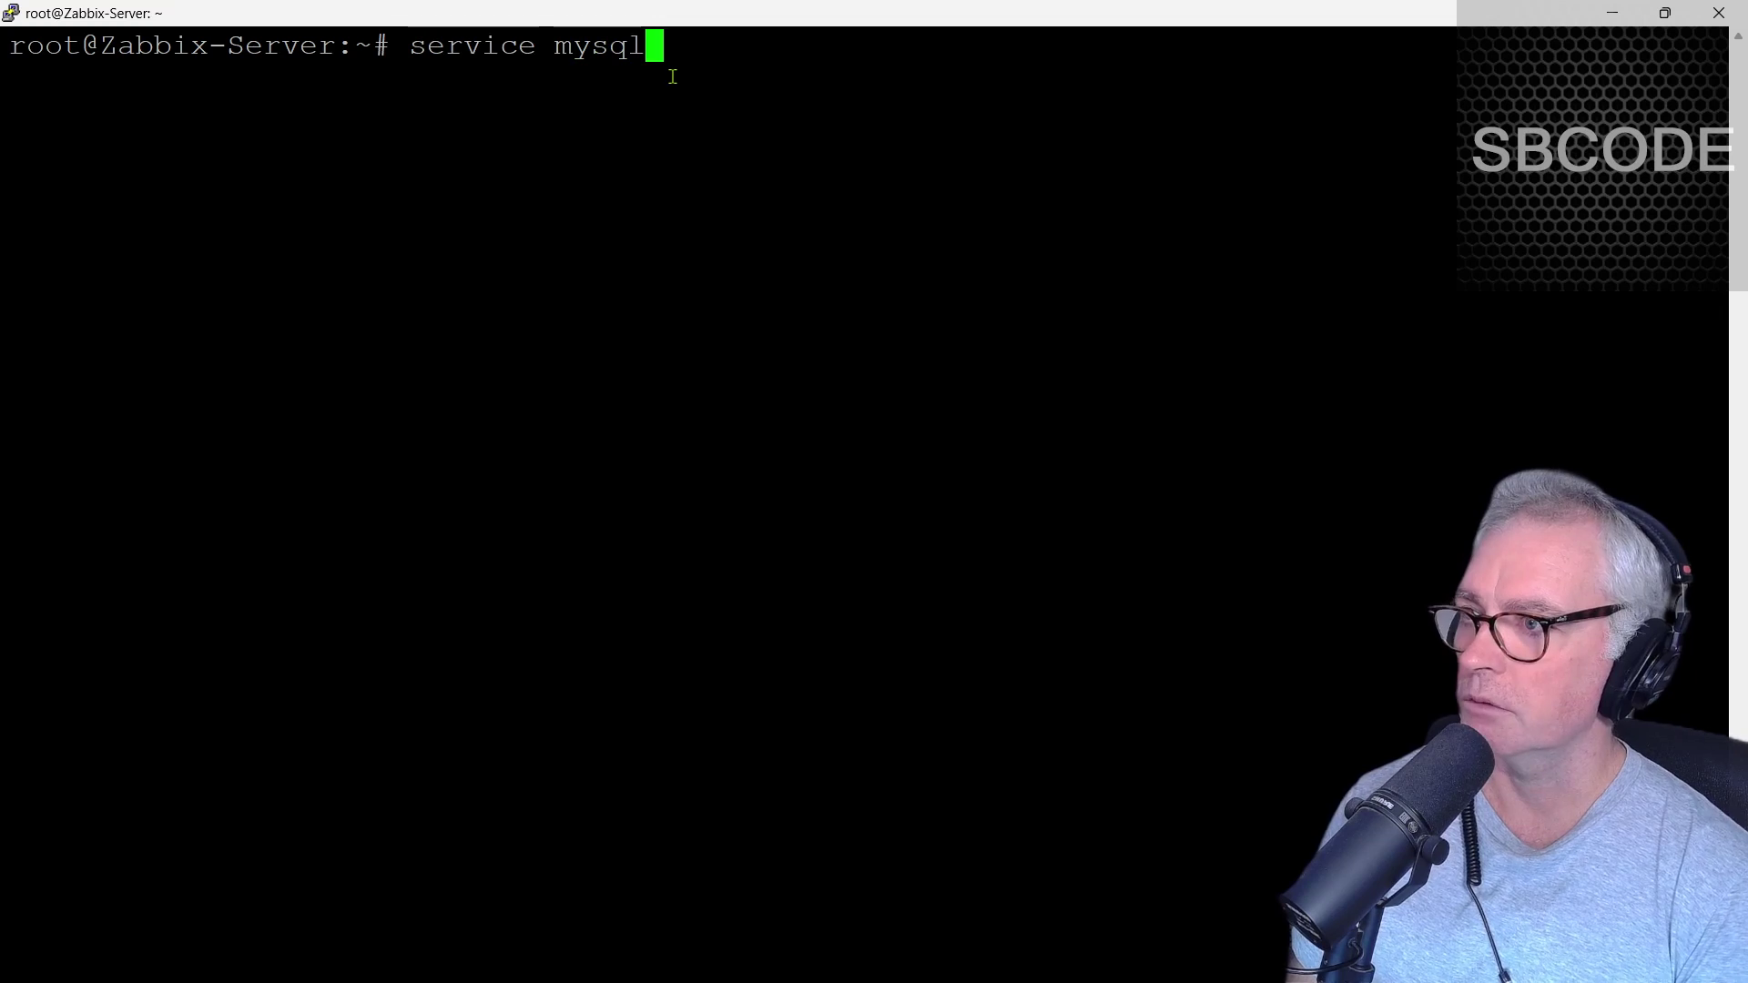
type(" statu")
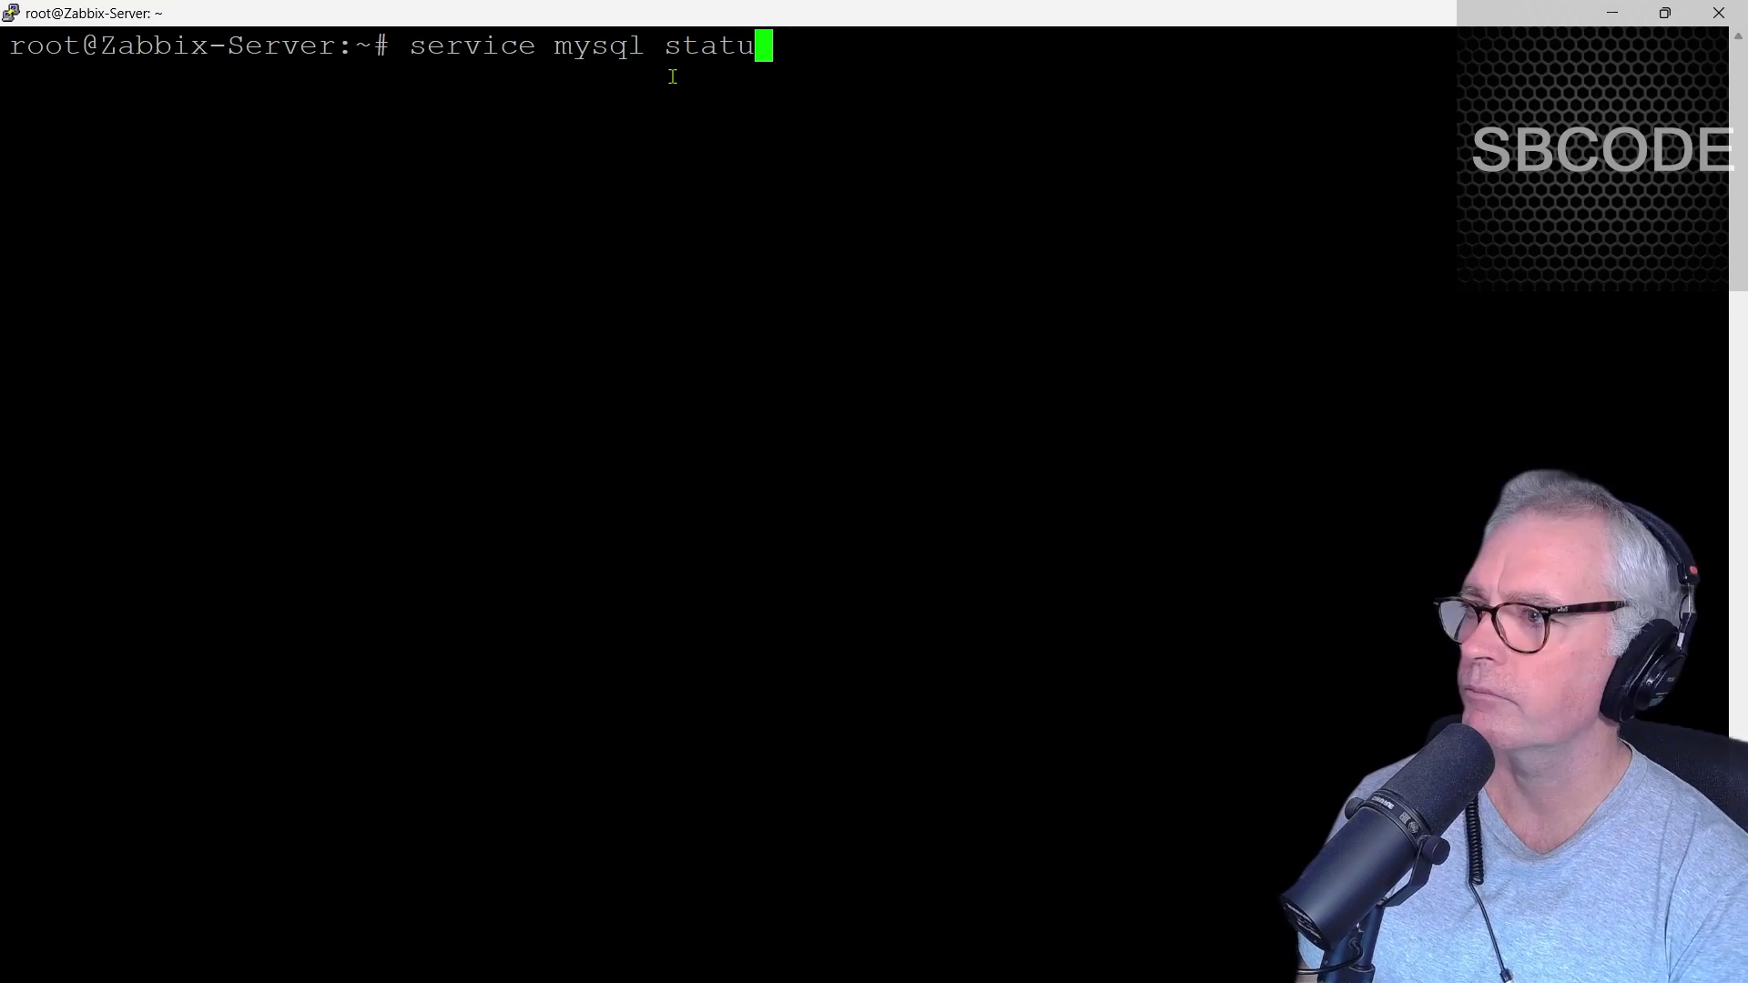
type("s")
key("Return")
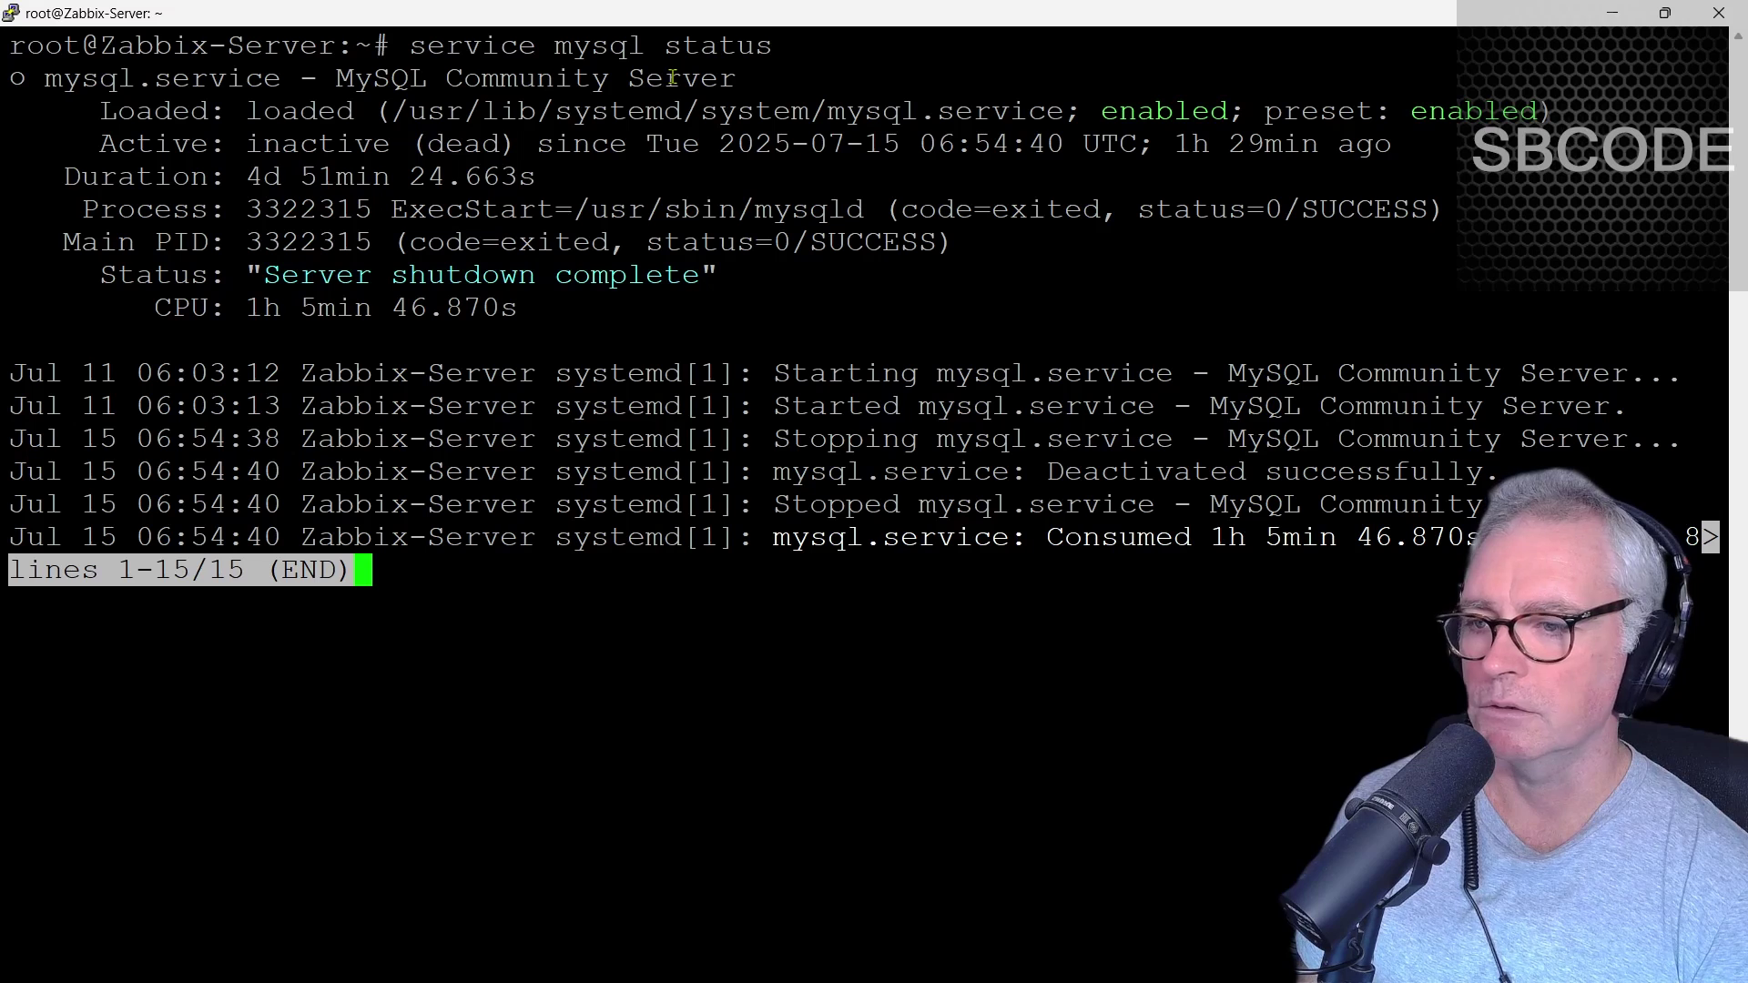
key("ctrl+c")
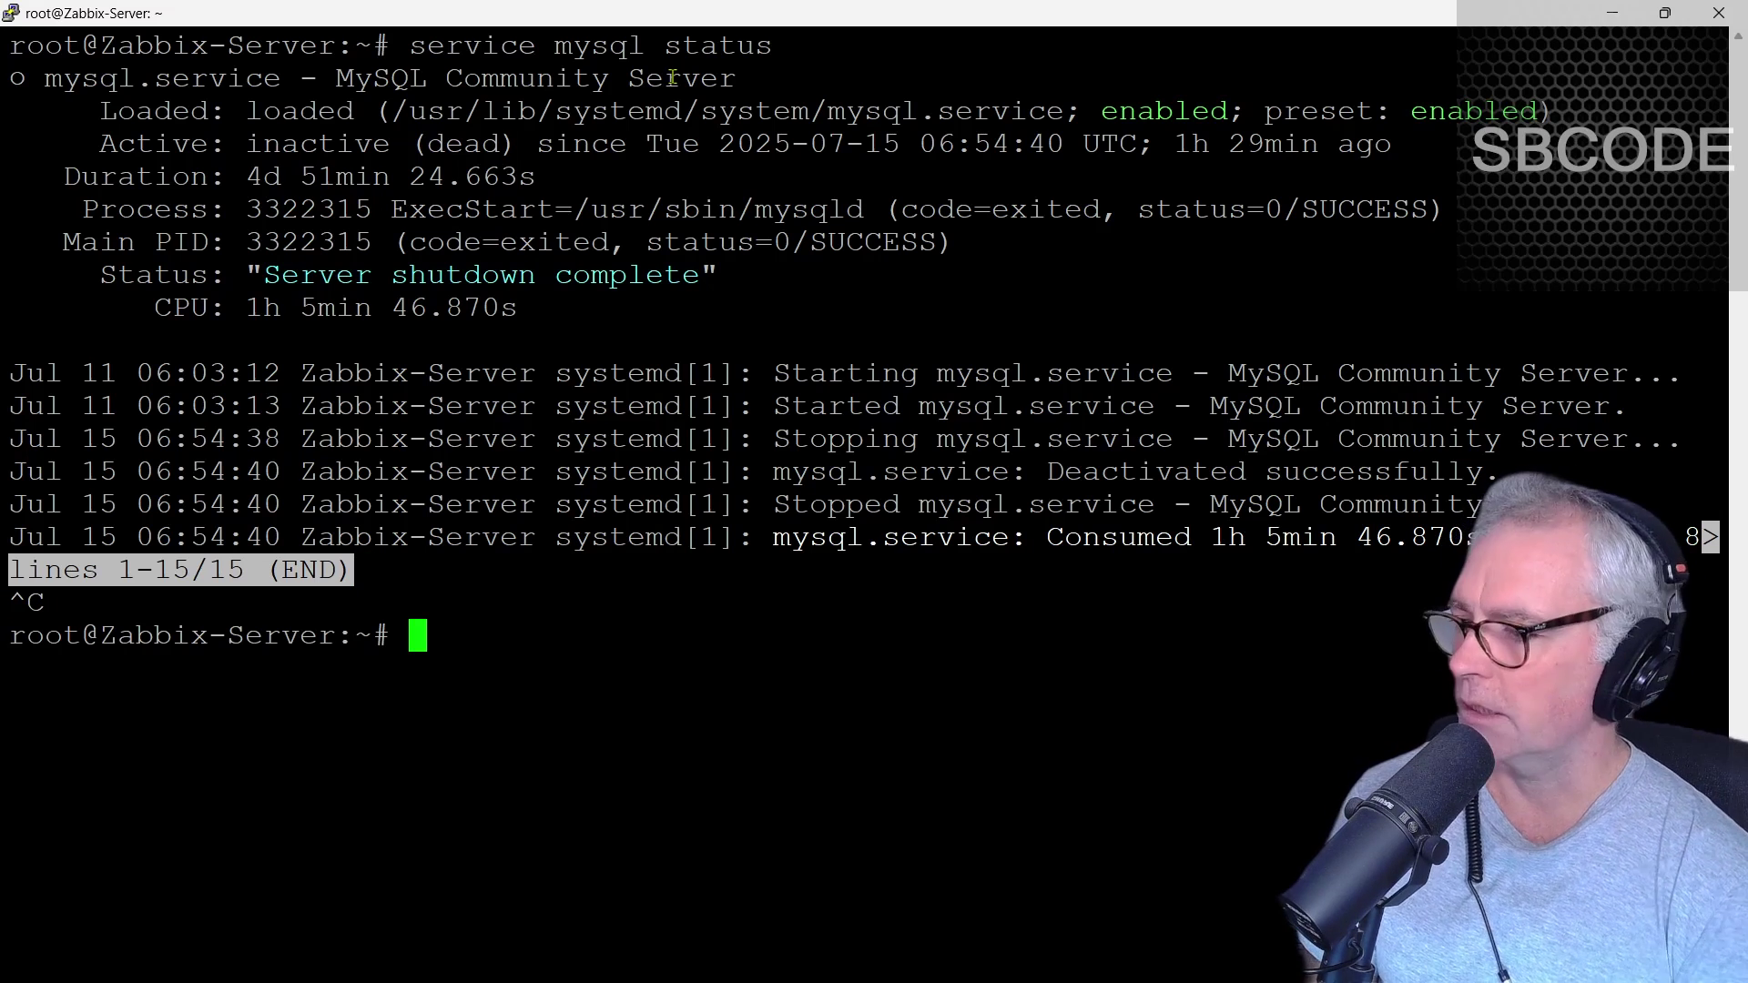
Step: Recall the status command and run it as 'service mysql start' instead
key("Up")
key("BackSpace")
key("BackSpace")
key("BackSpace")
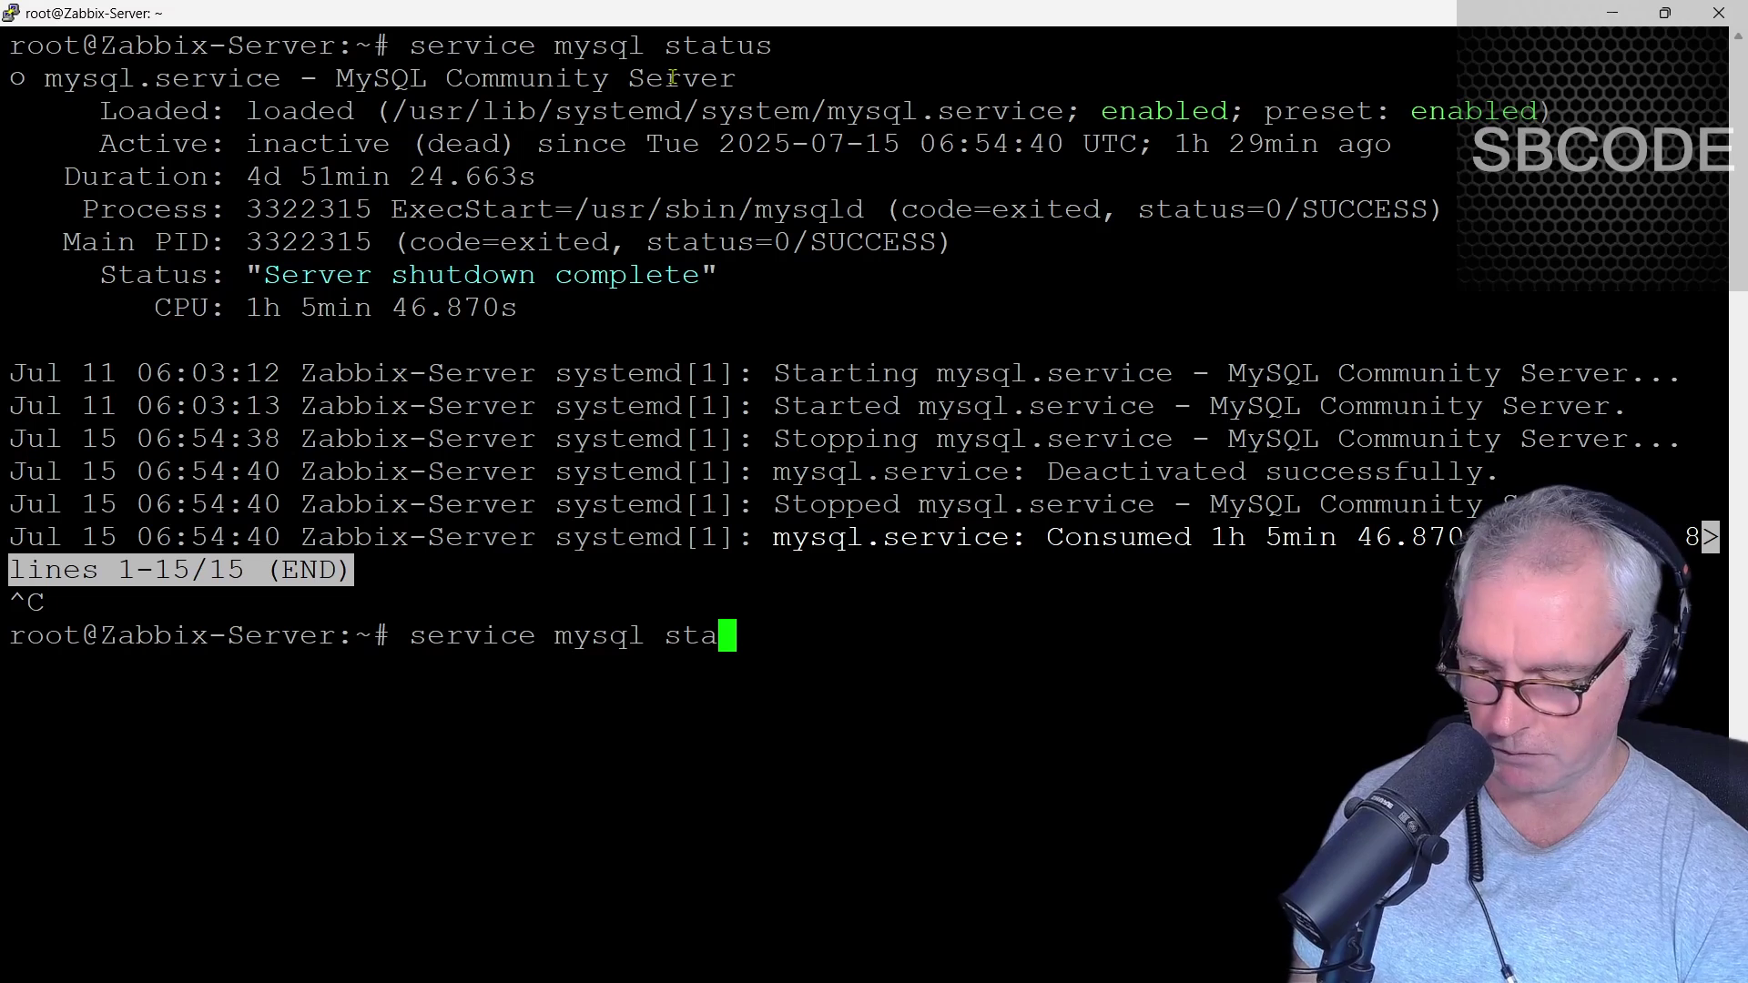
type("rt")
key("Return")
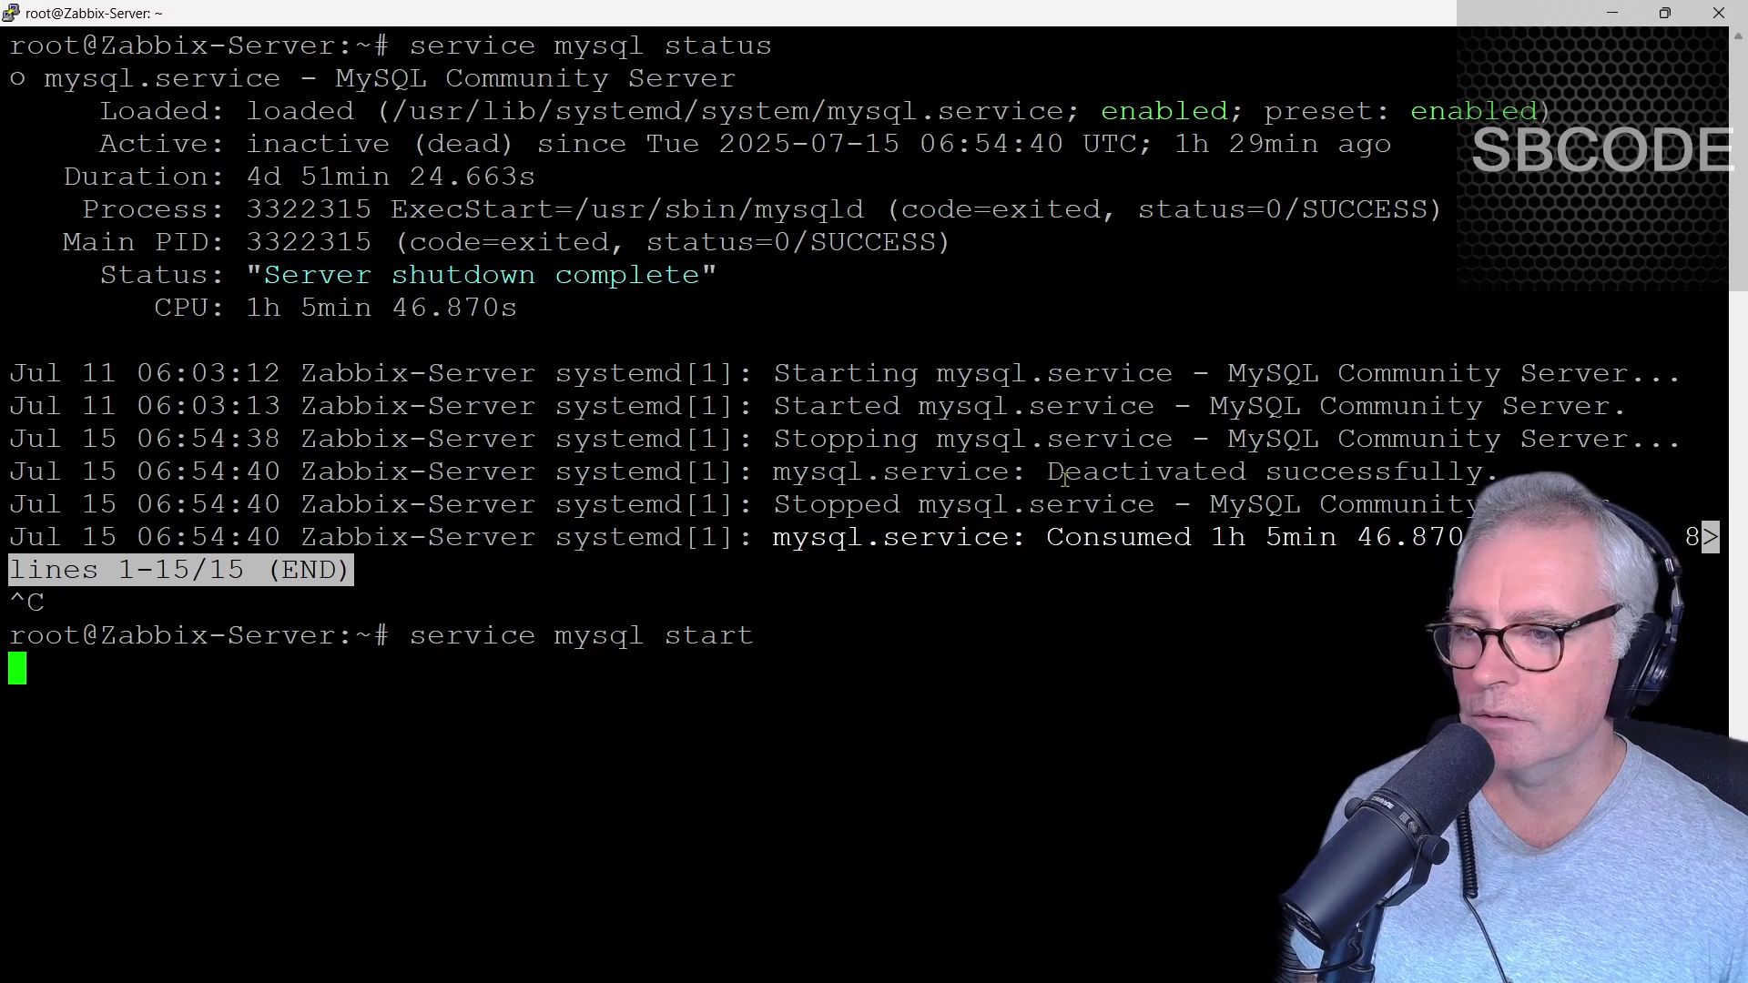
Step: Interrupt the hanging MySQL start and reboot the server with 'reboot now'
left_click_drag(1063, 476, 1490, 471)
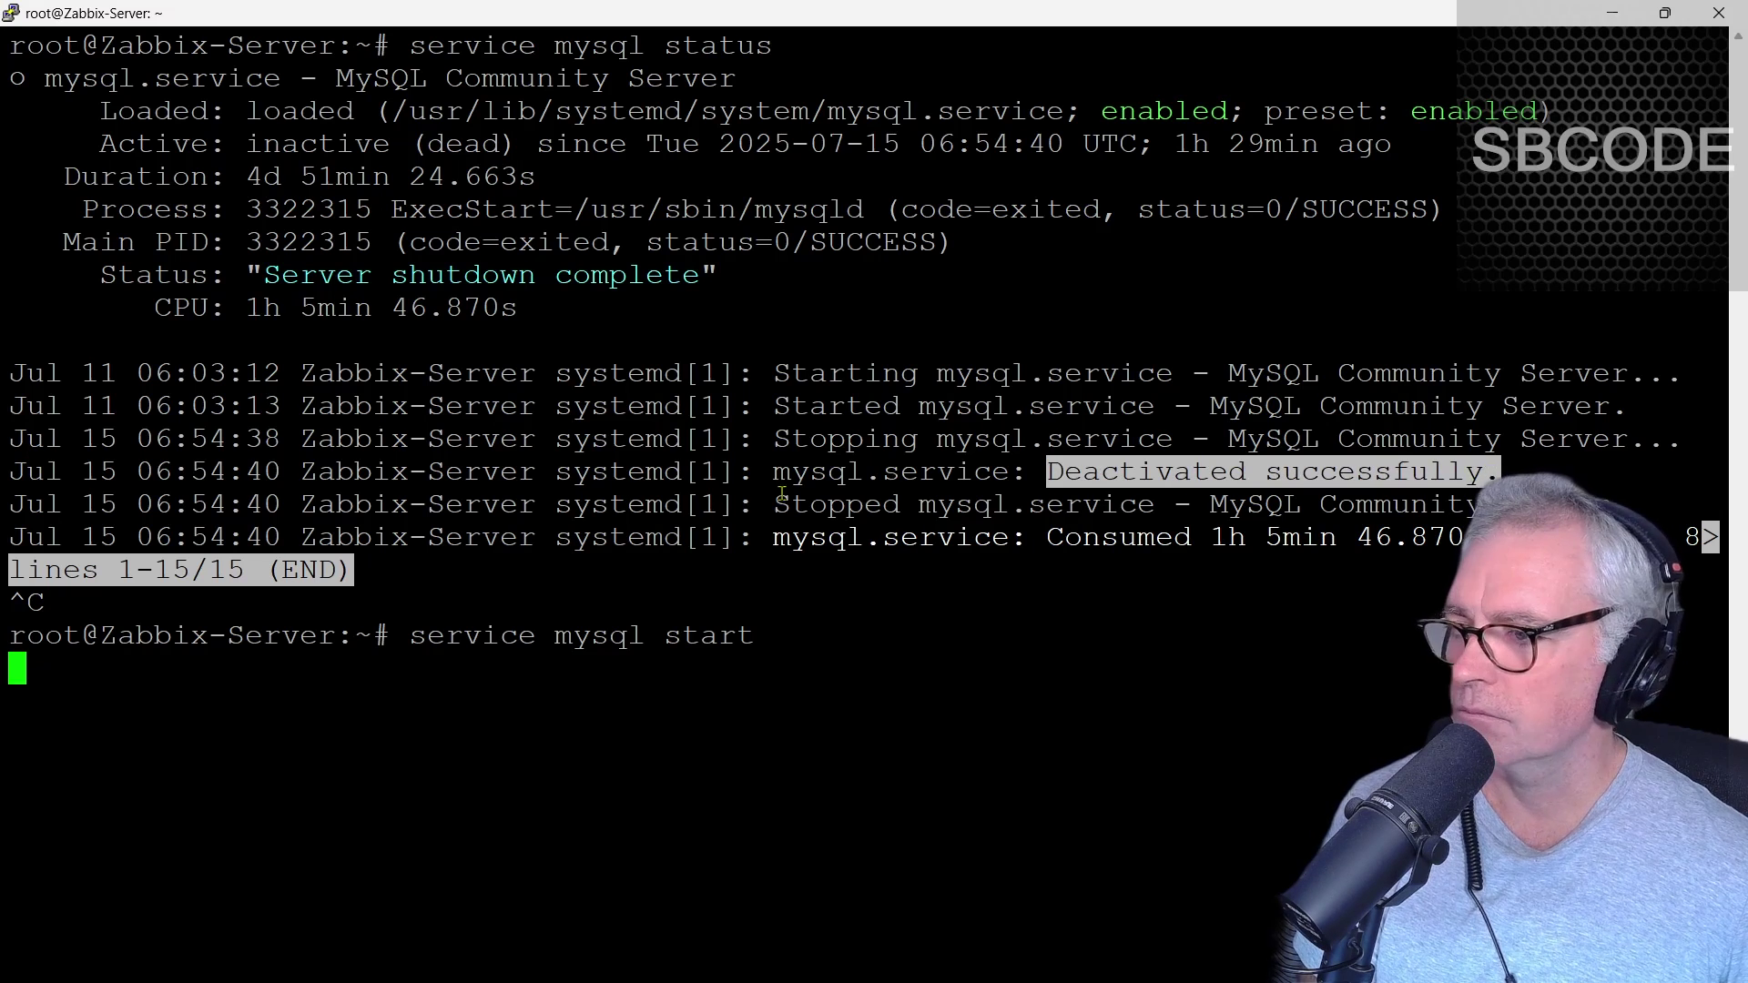
left_click(902, 474)
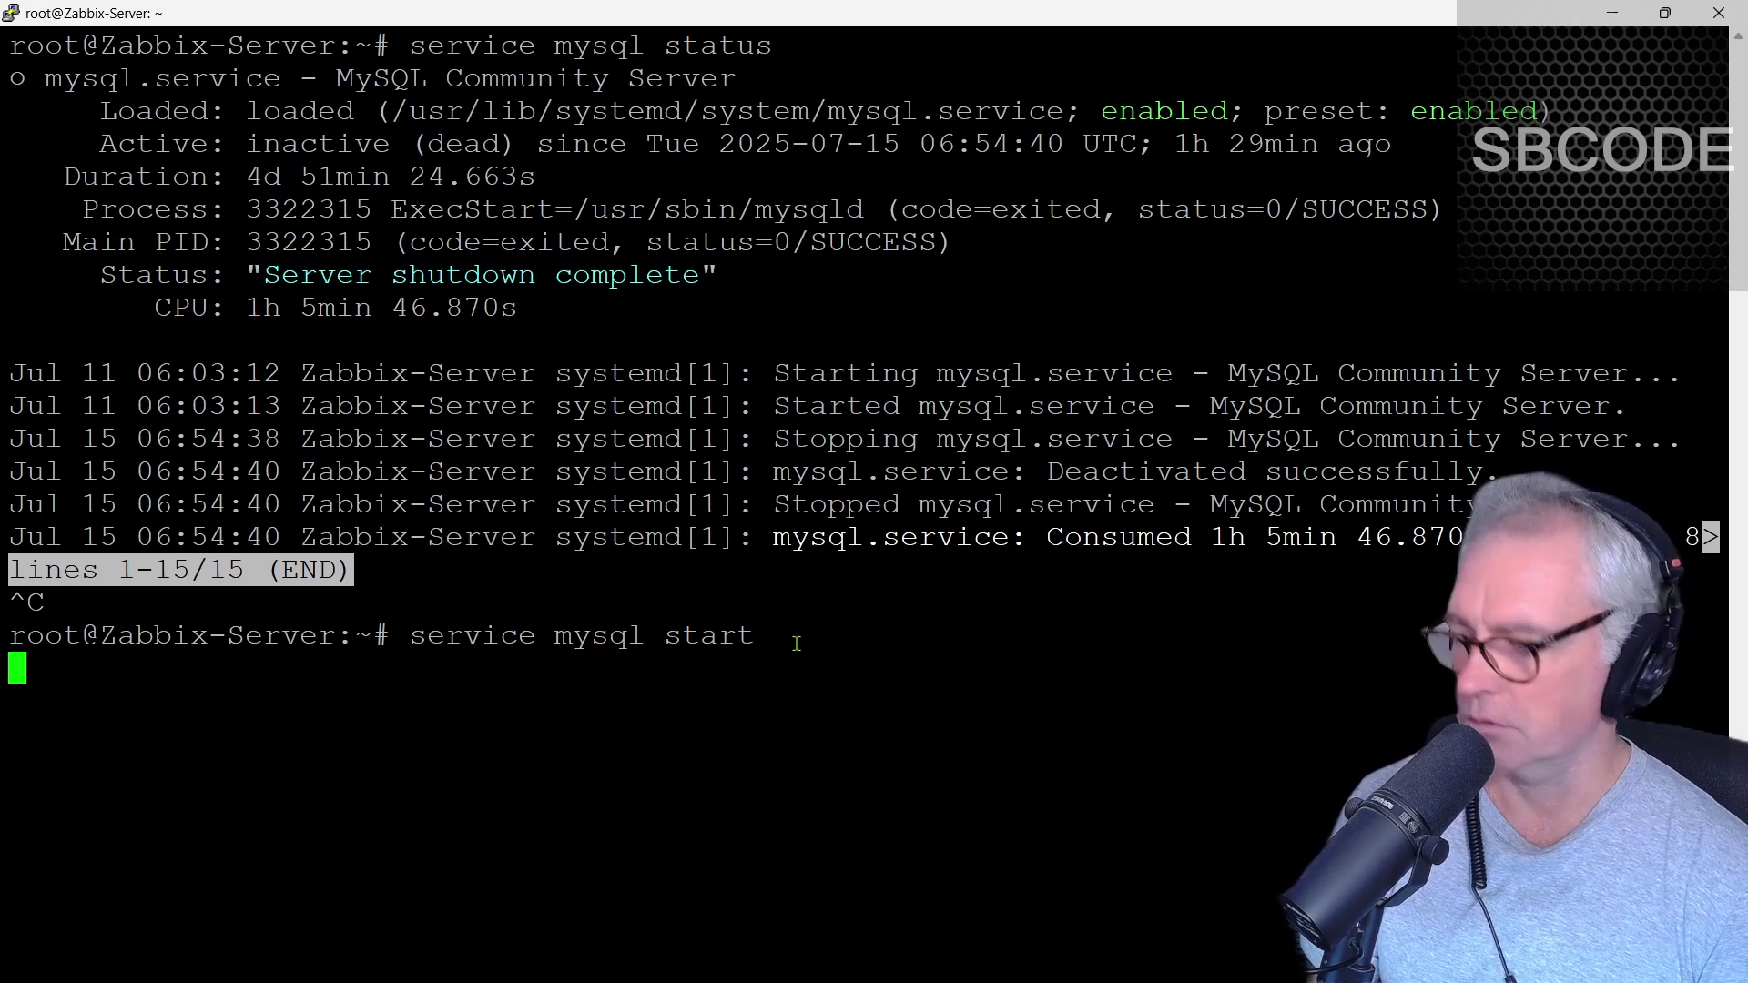
key("ctrl+c")
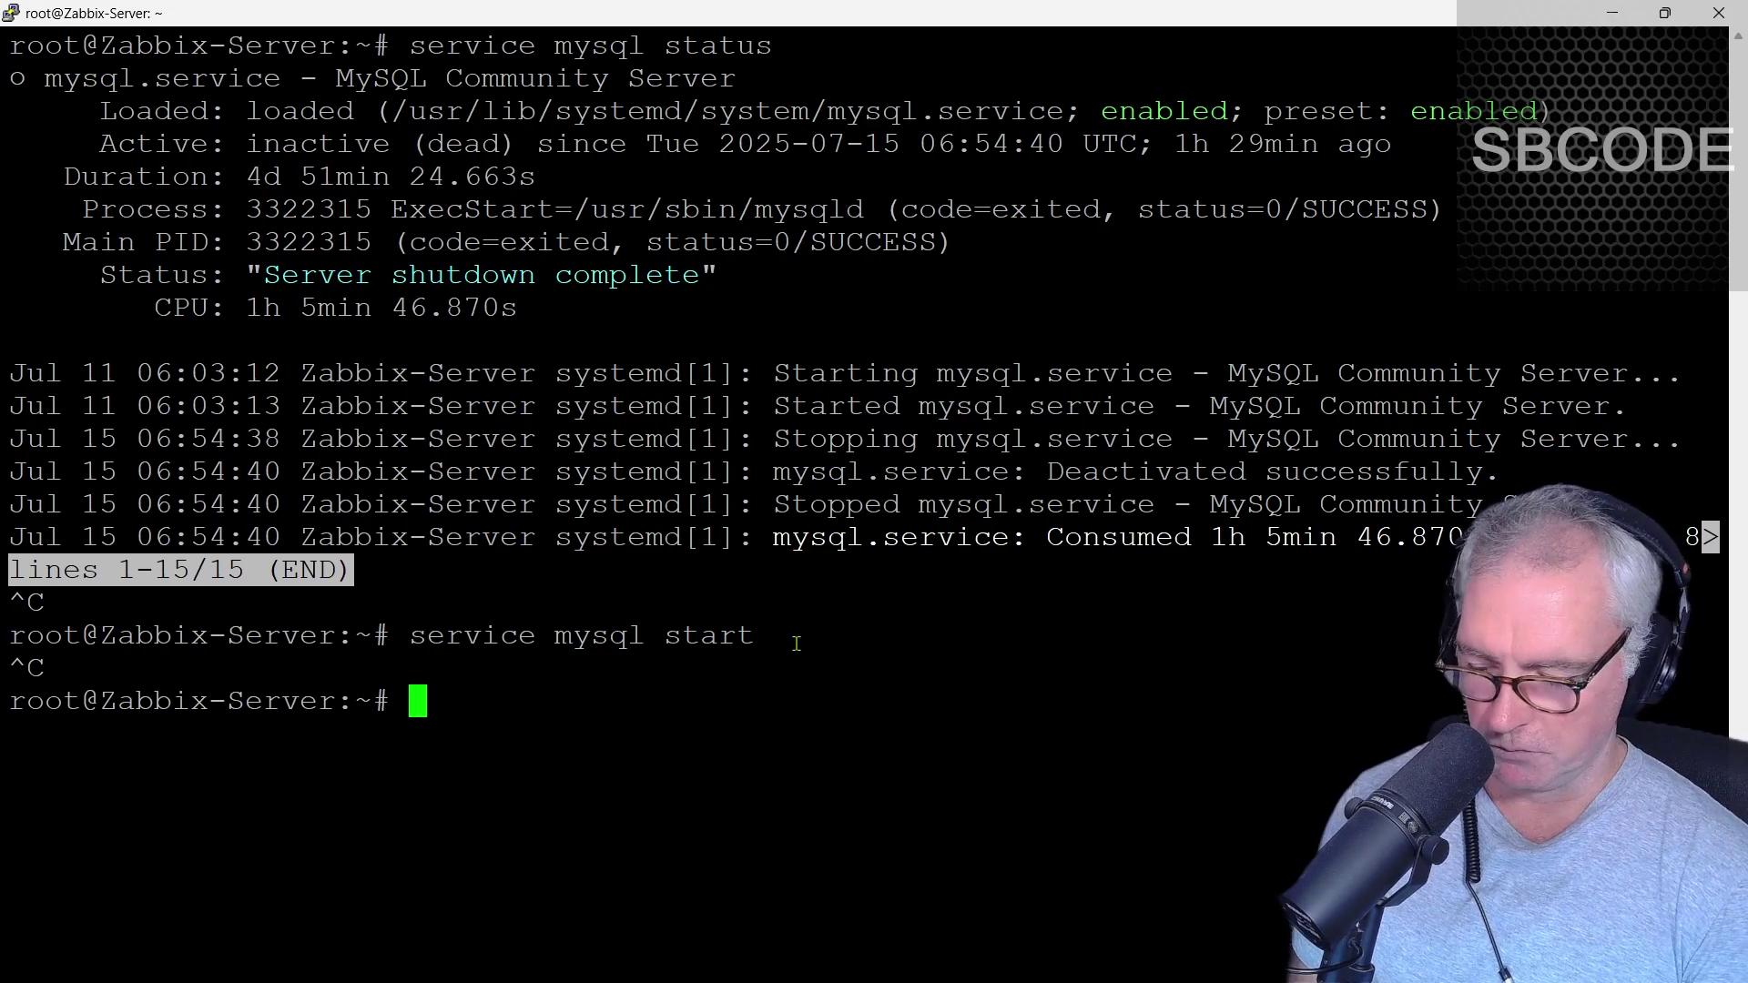
type("reboot now")
key("Return")
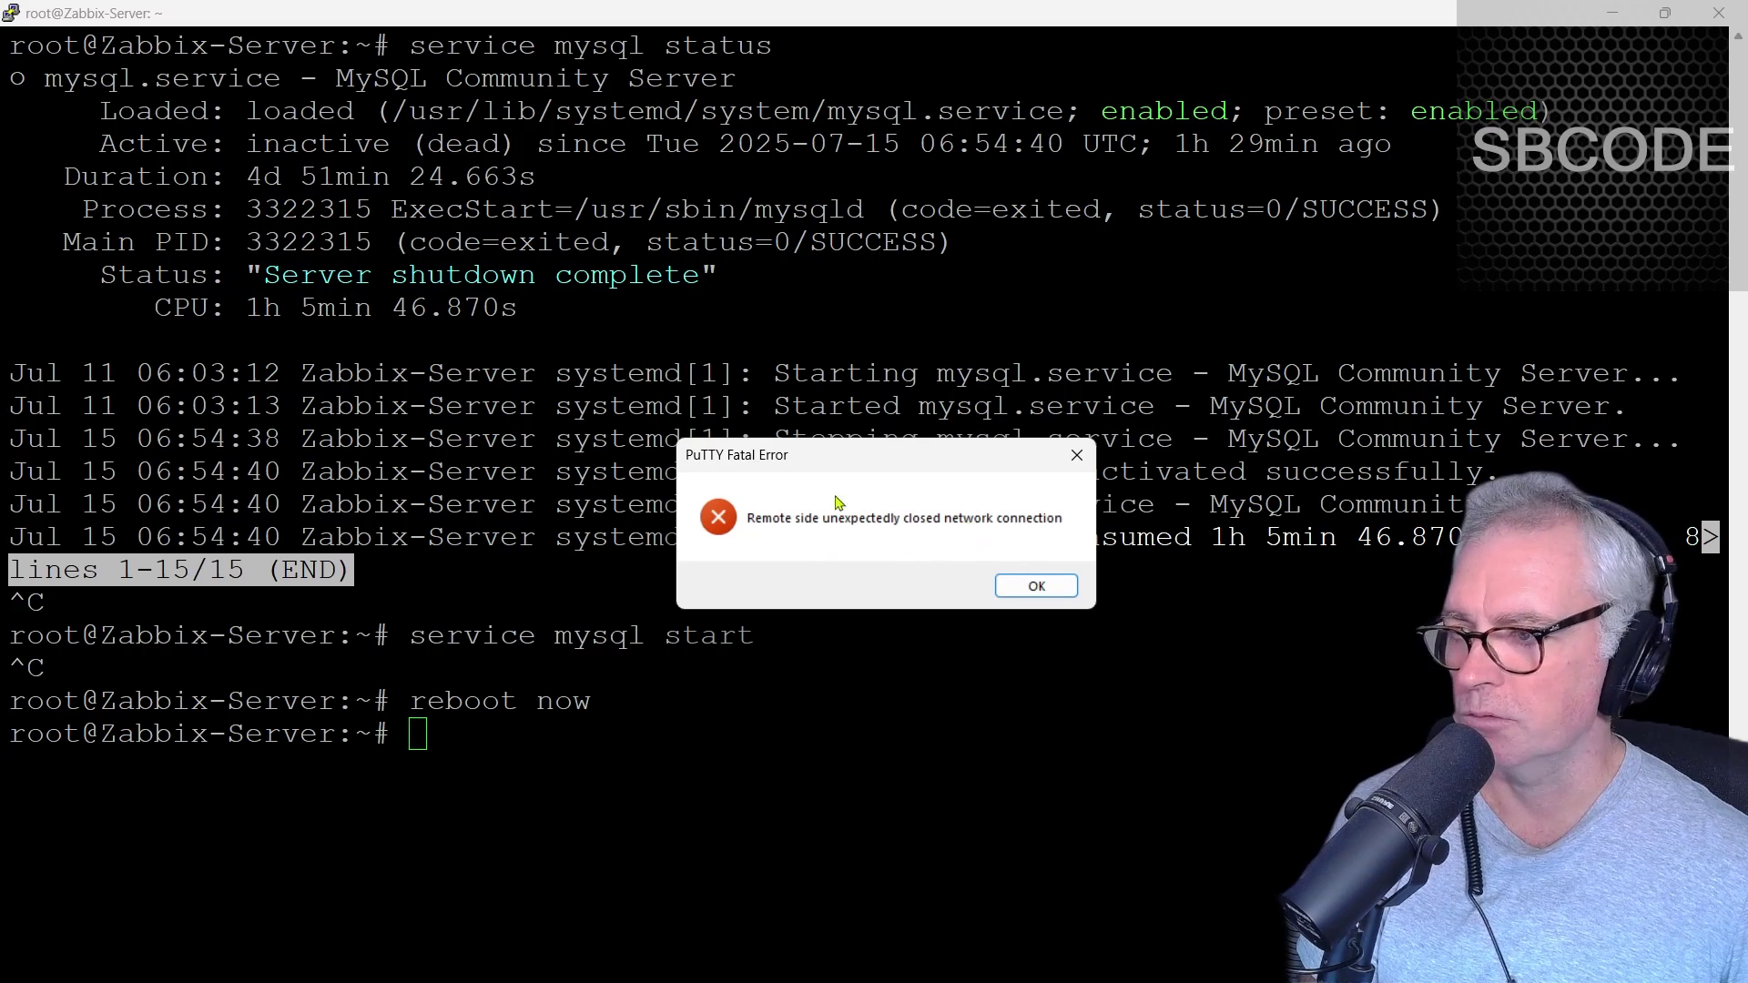
Step: Dismiss both PuTTY connection errors and retry zabbix.sbcode.net, which still fails to load
left_click(1036, 587)
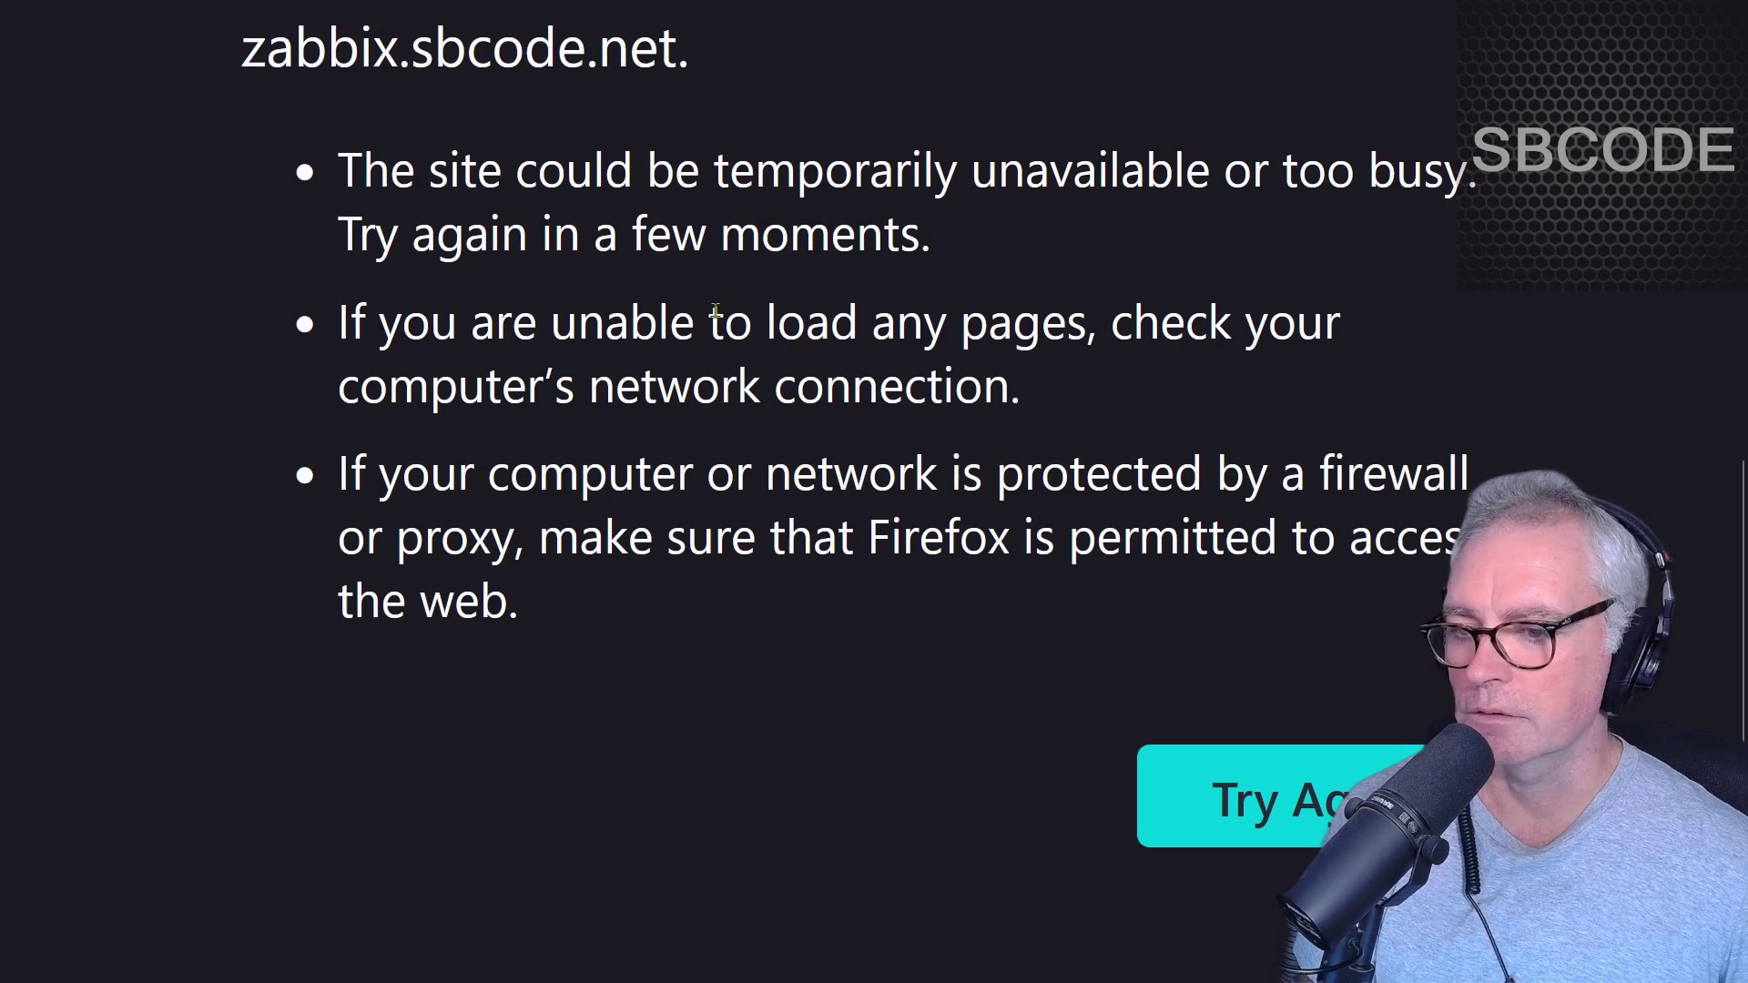
left_click(1276, 816)
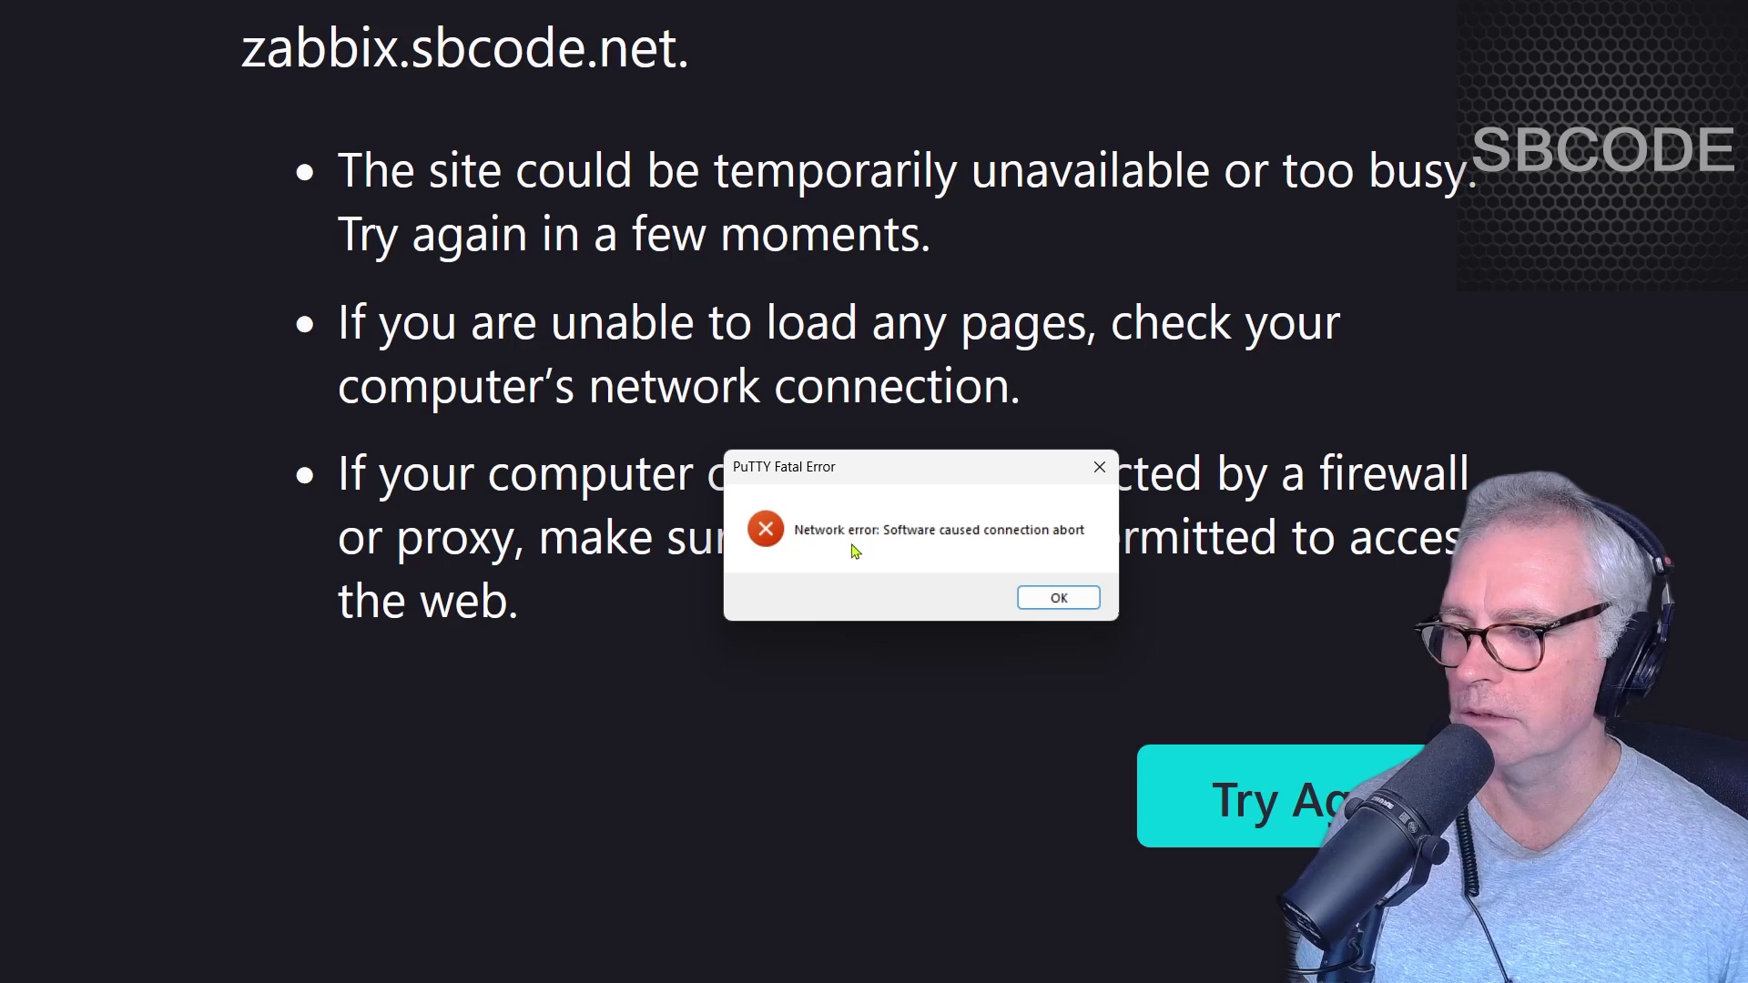
left_click(1056, 603)
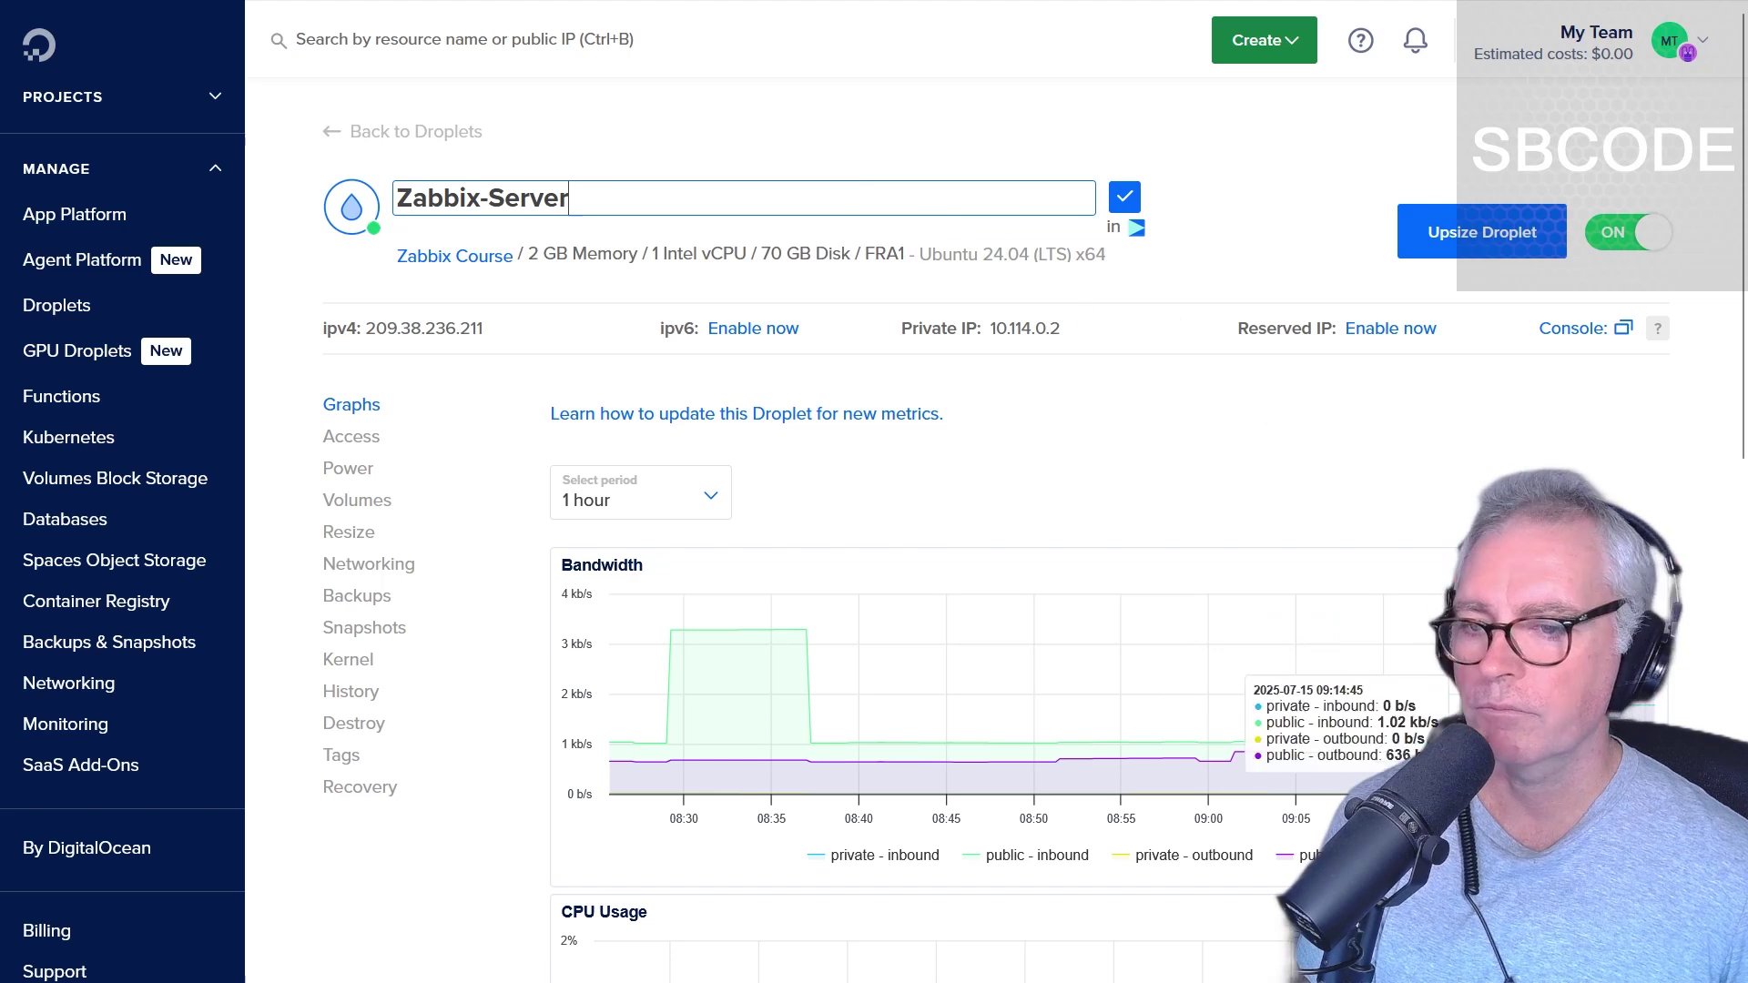
scroll(1015, 200, "down", 3)
Step: Reload the Zabbix-Server droplet page to refresh its bandwidth, CPU and disk I/O graphs
right_click(1196, 218)
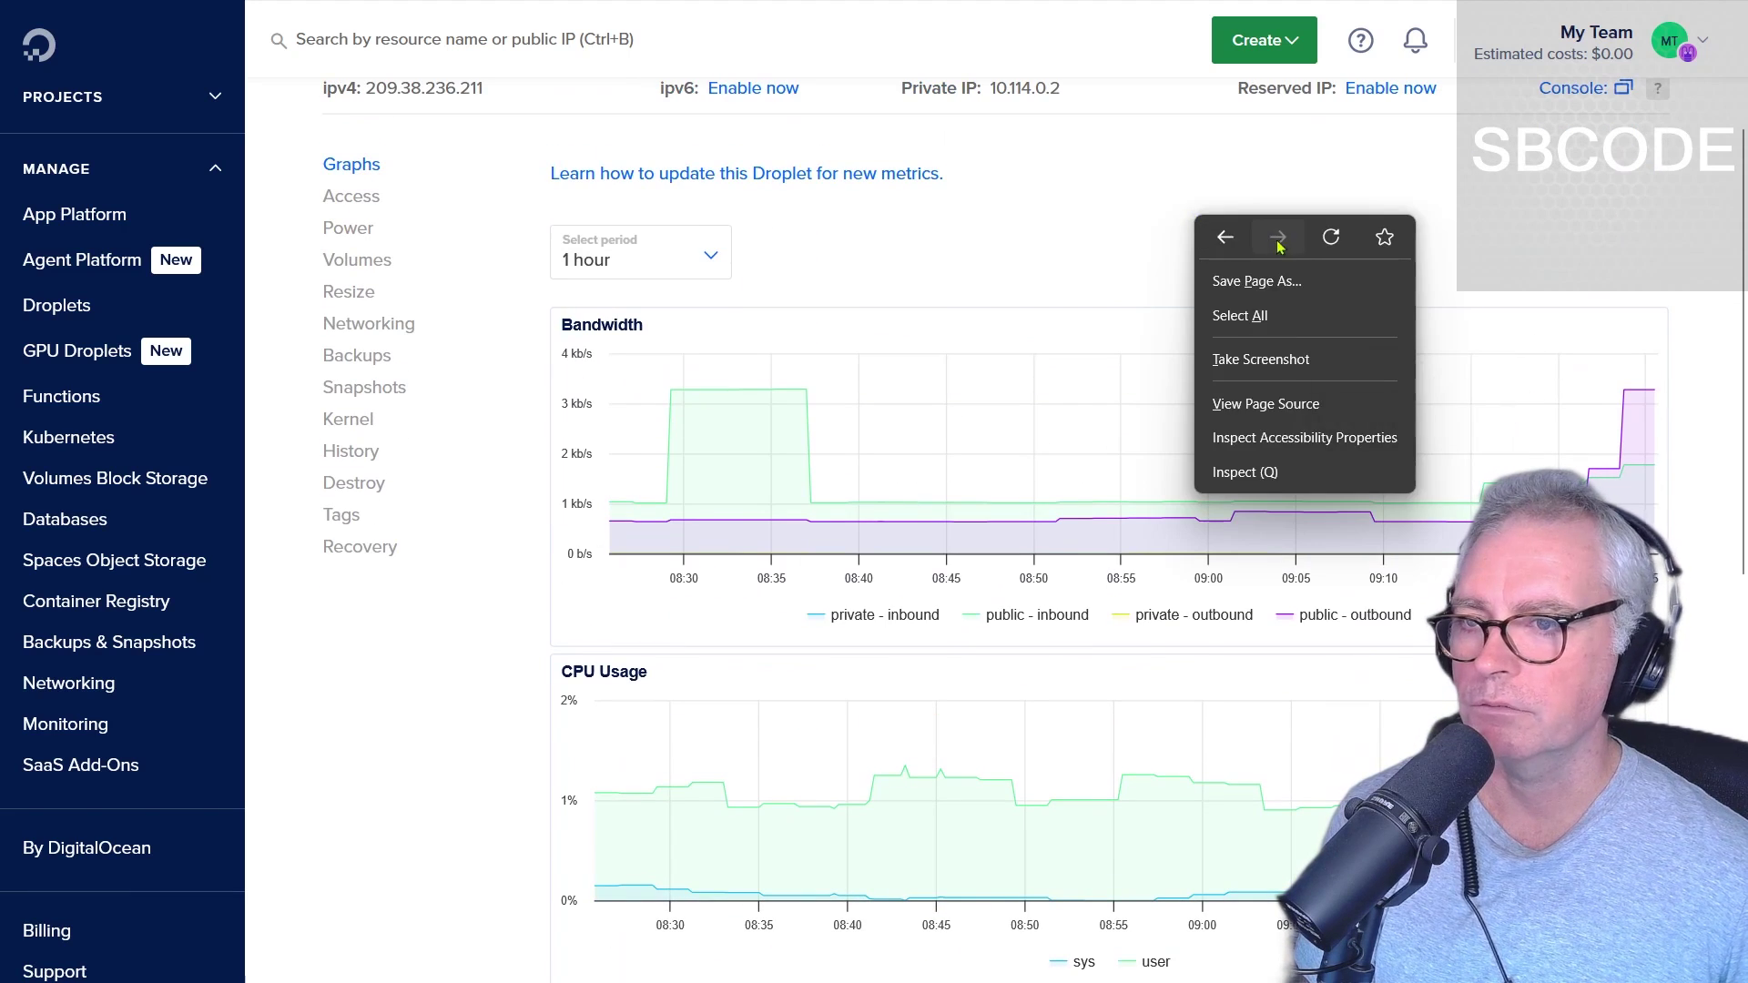
left_click(1330, 237)
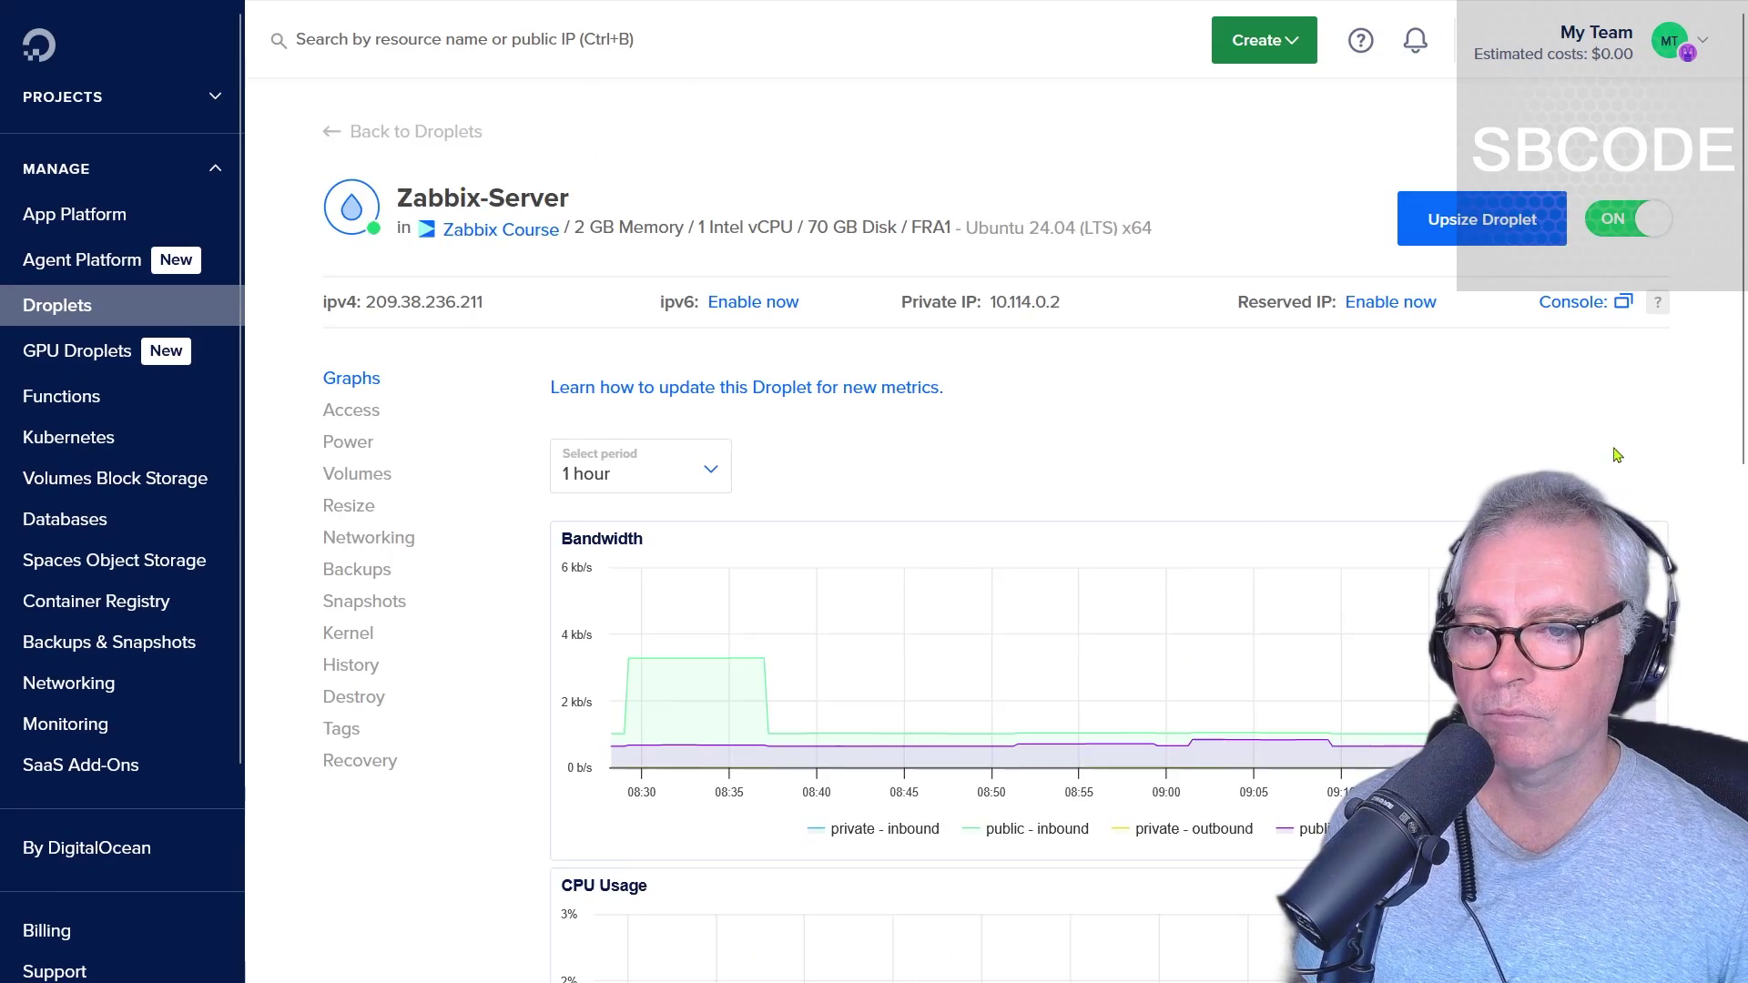
scroll(1625, 452, "down", 3)
scroll(1646, 205, "down", 3)
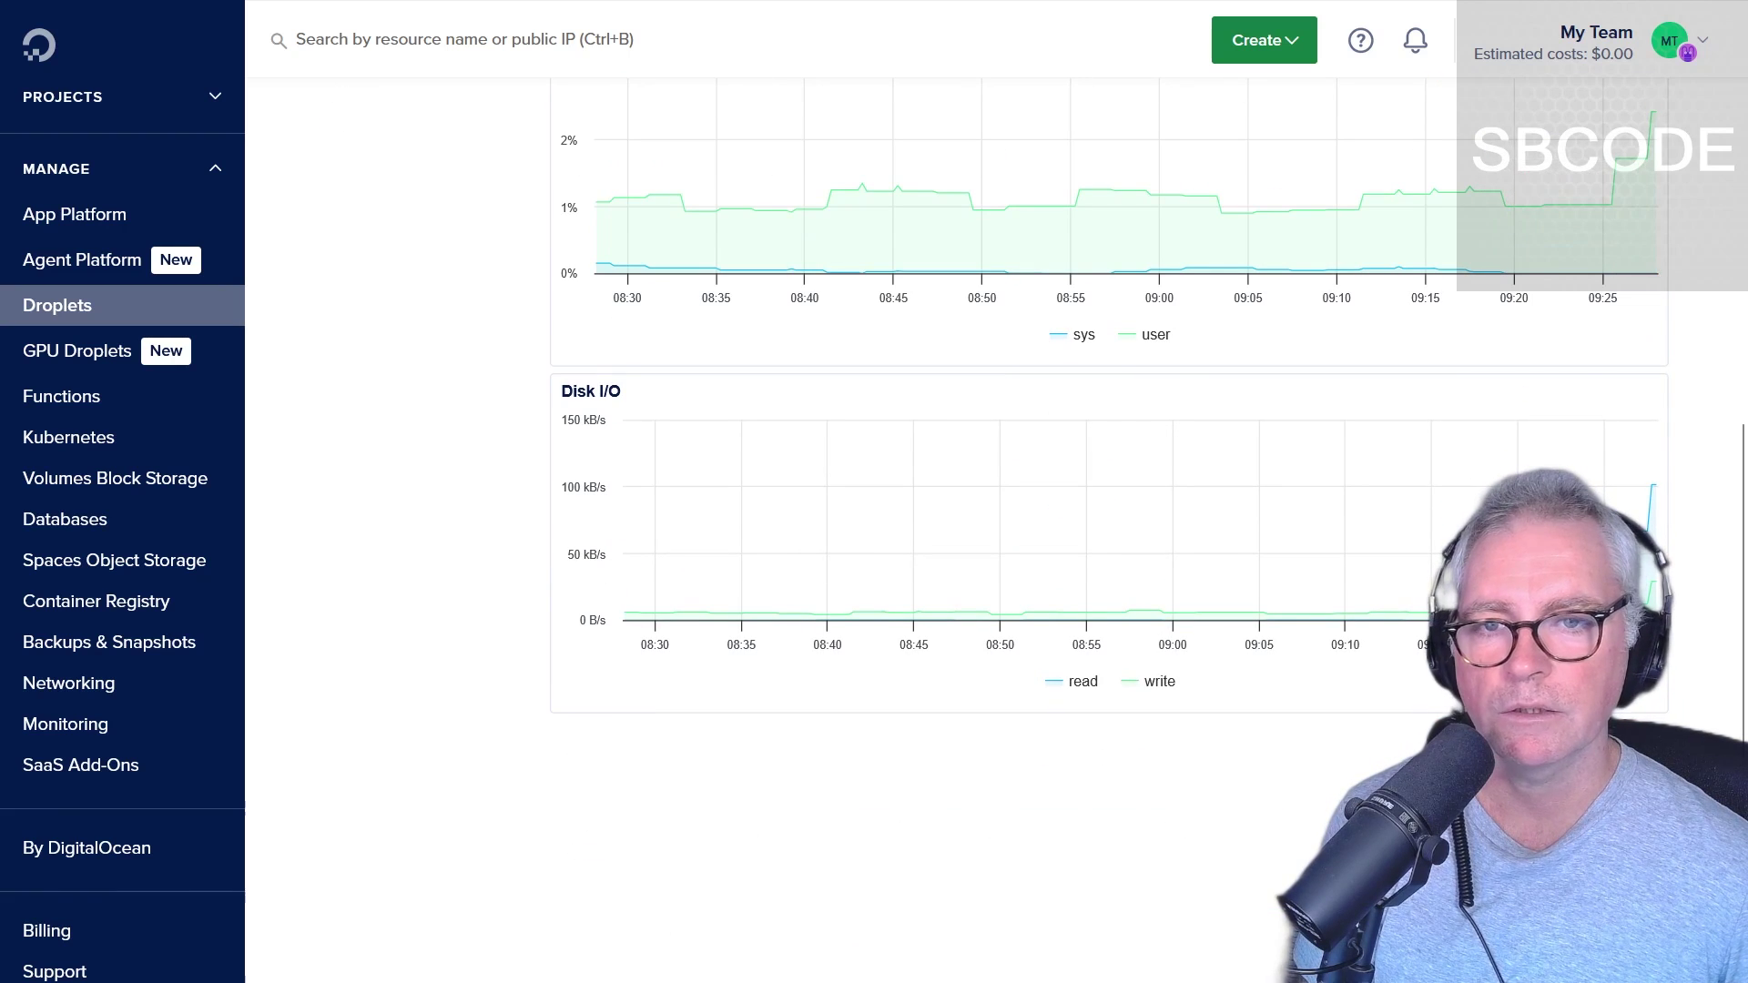
scroll(975, 166, "up", 10)
right_click(975, 167)
key("Escape")
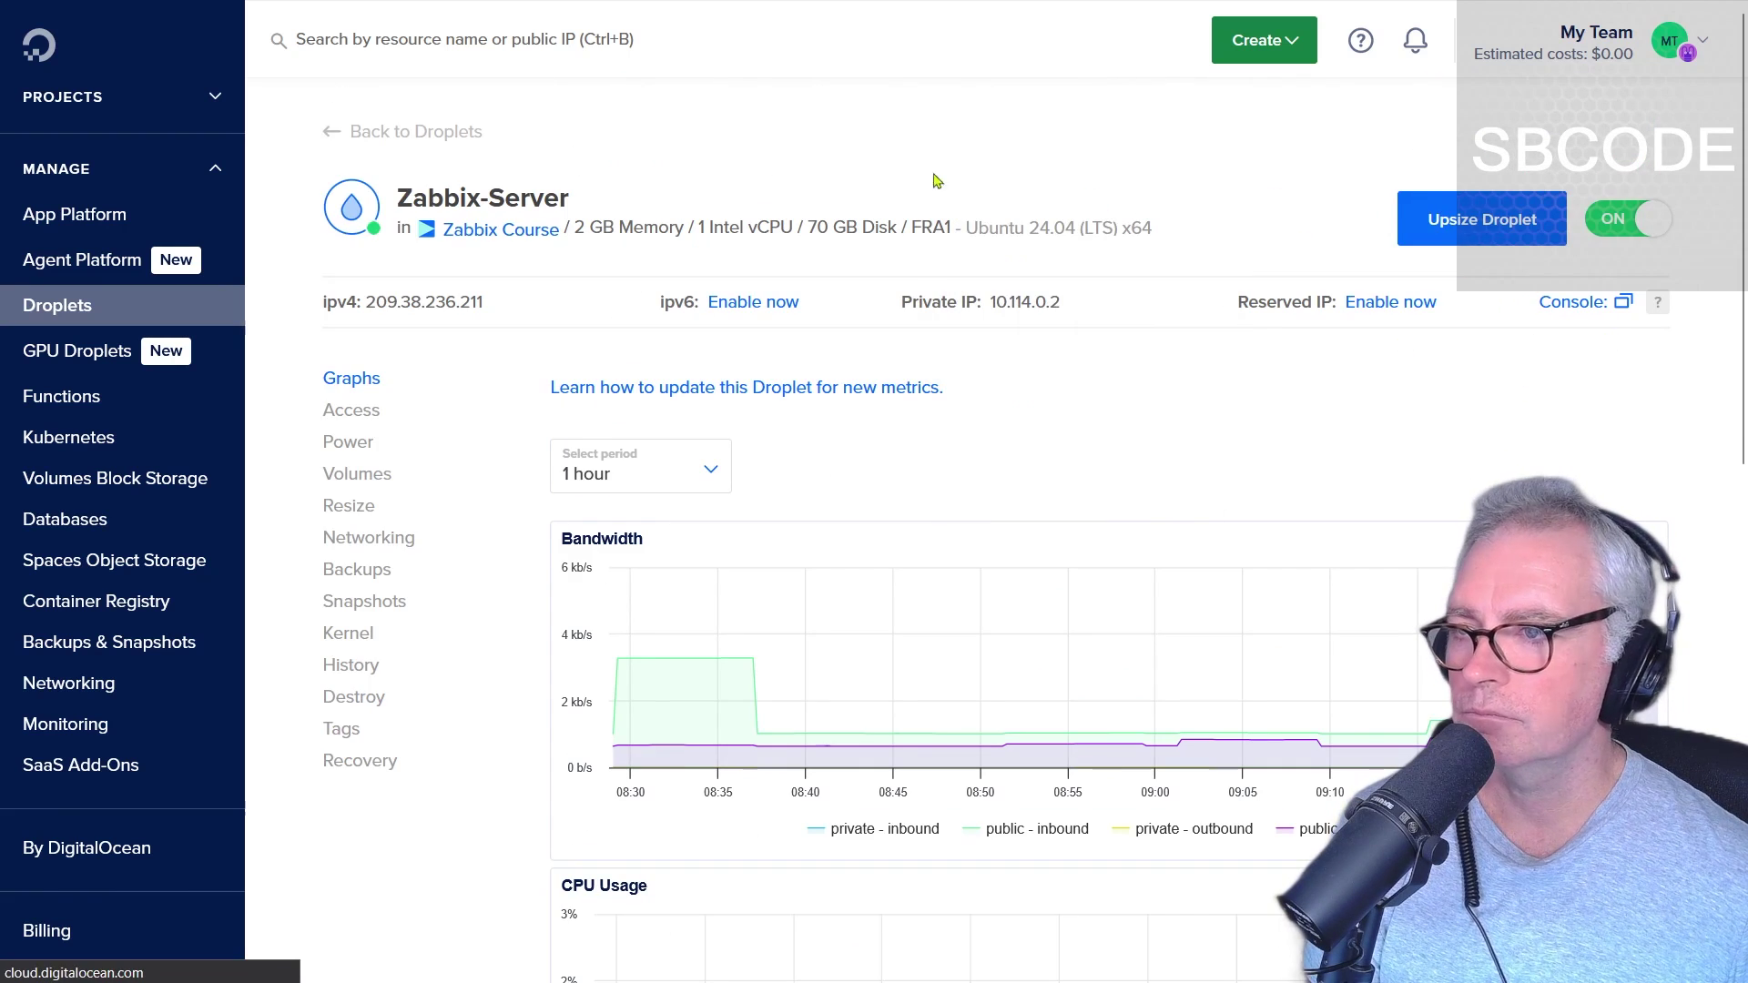
key("F5")
scroll(1611, 351, "down", 5)
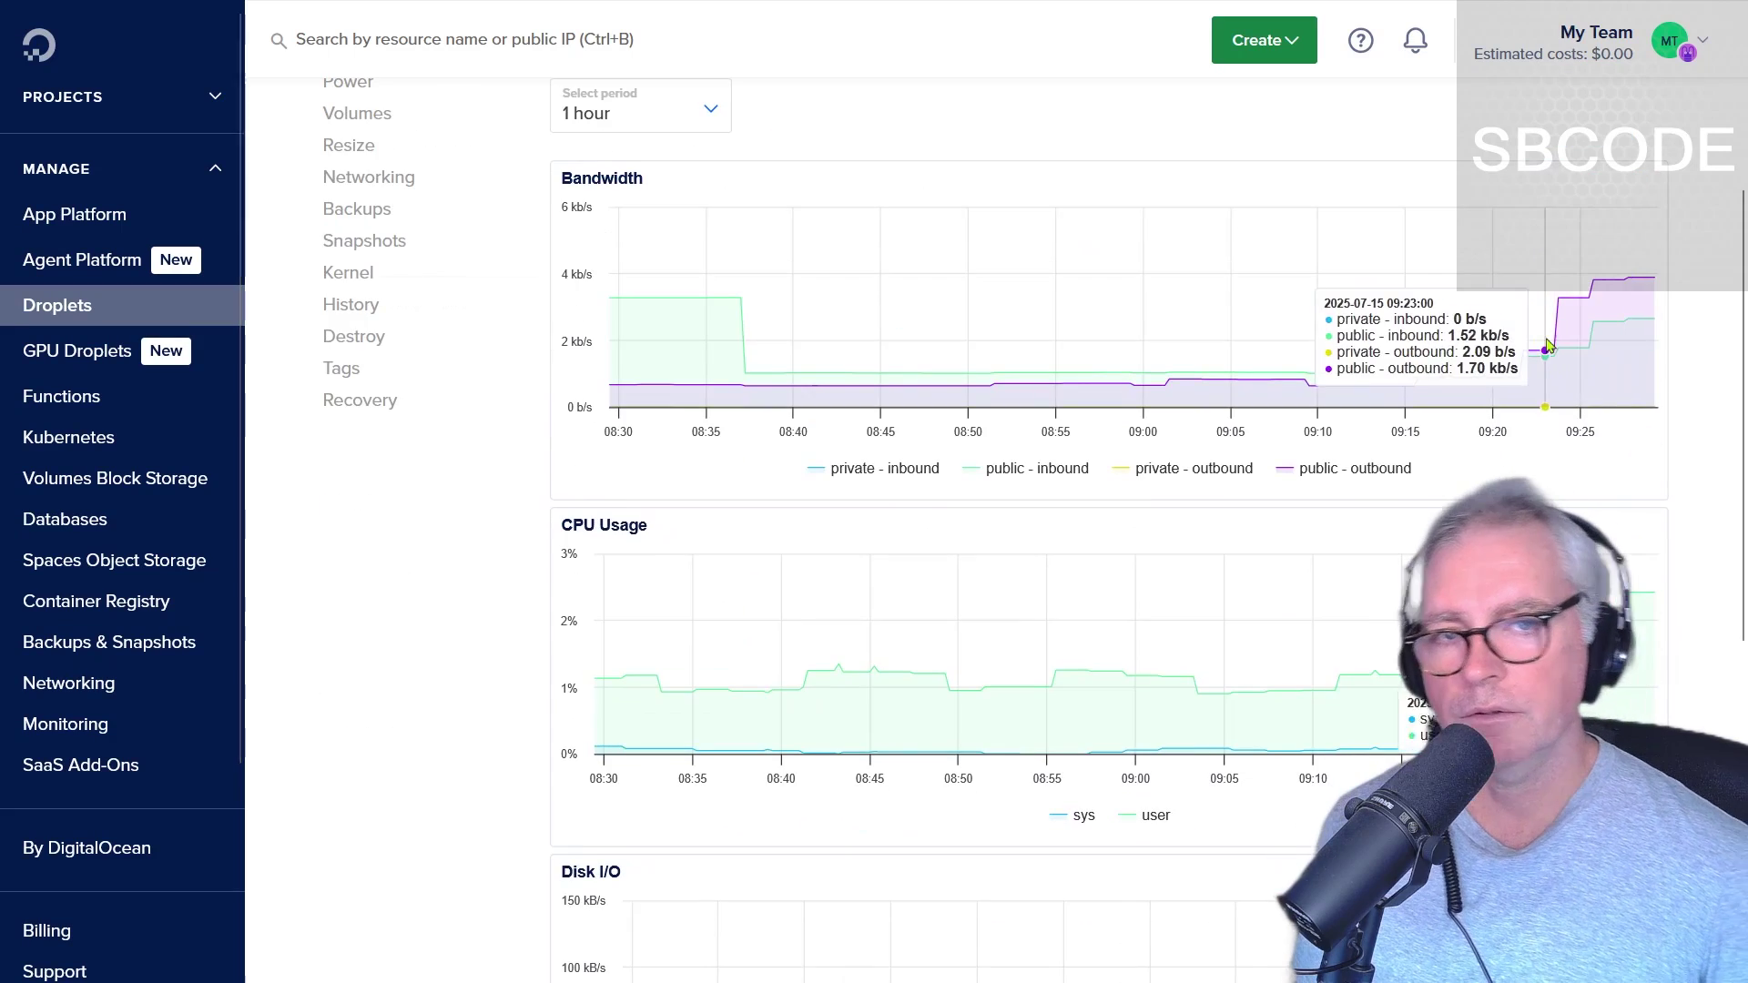
scroll(1441, 390, "up", 2)
scroll(1624, 471, "down", 5)
scroll(1624, 470, "down", 3)
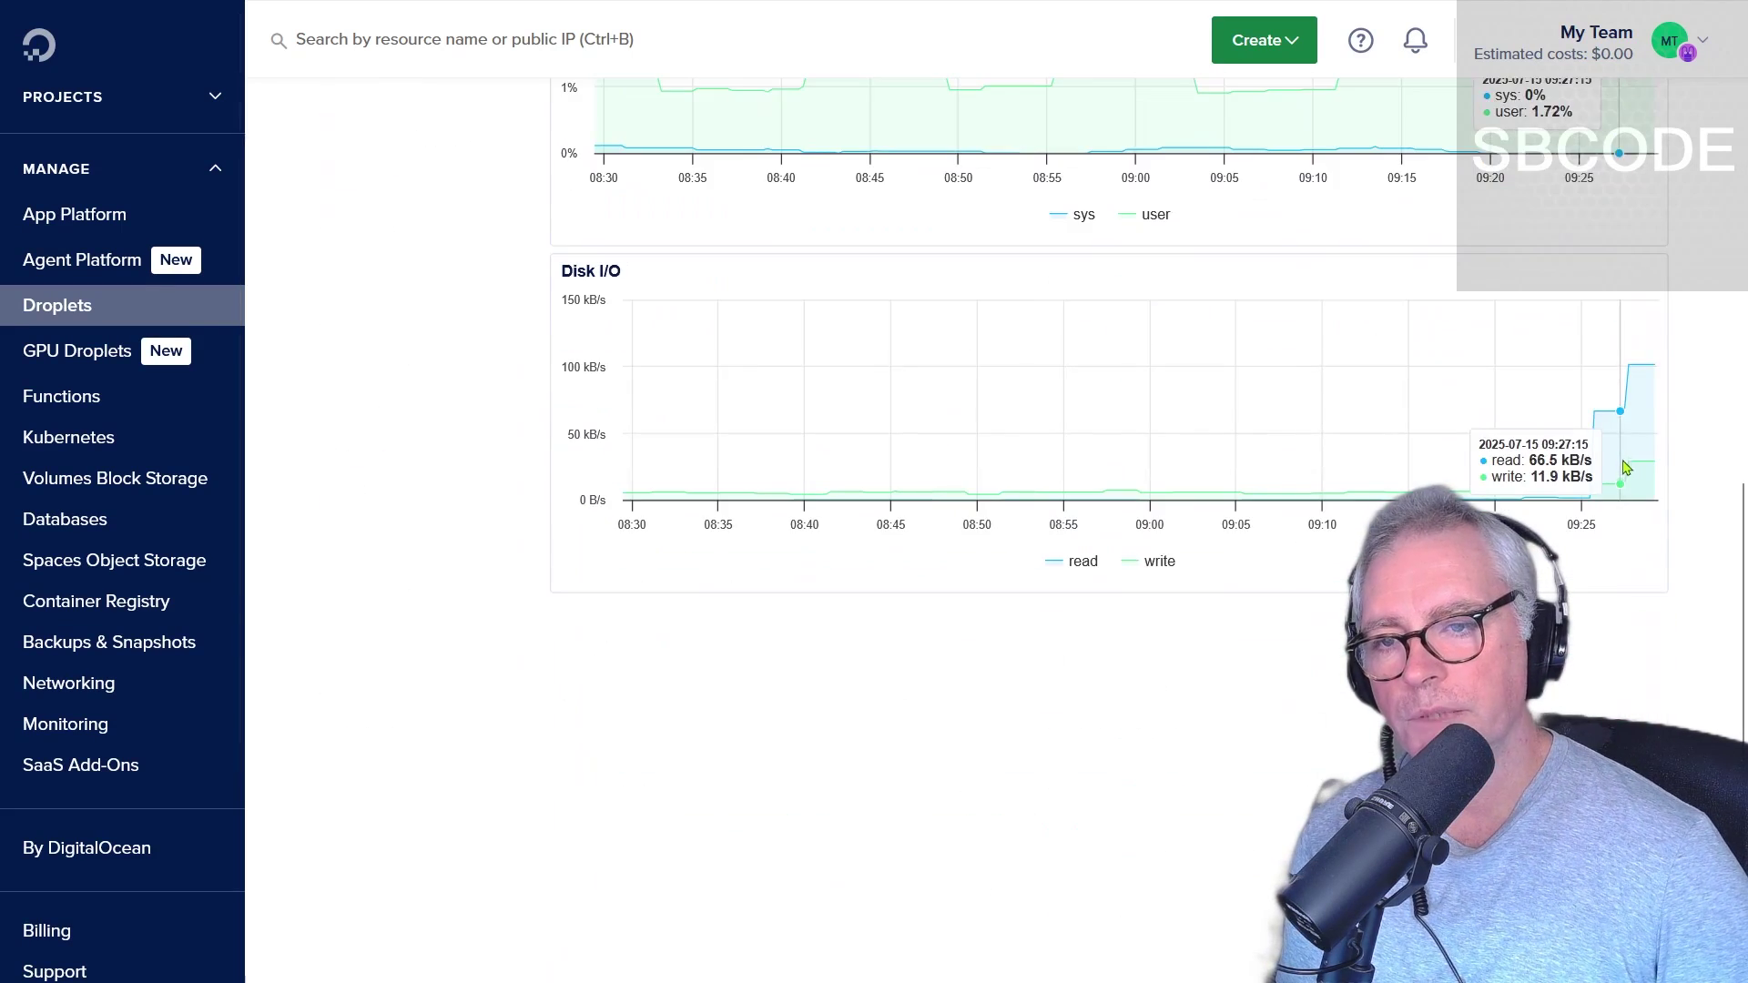
scroll(1632, 456, "up", 4)
scroll(1638, 410, "up", 1)
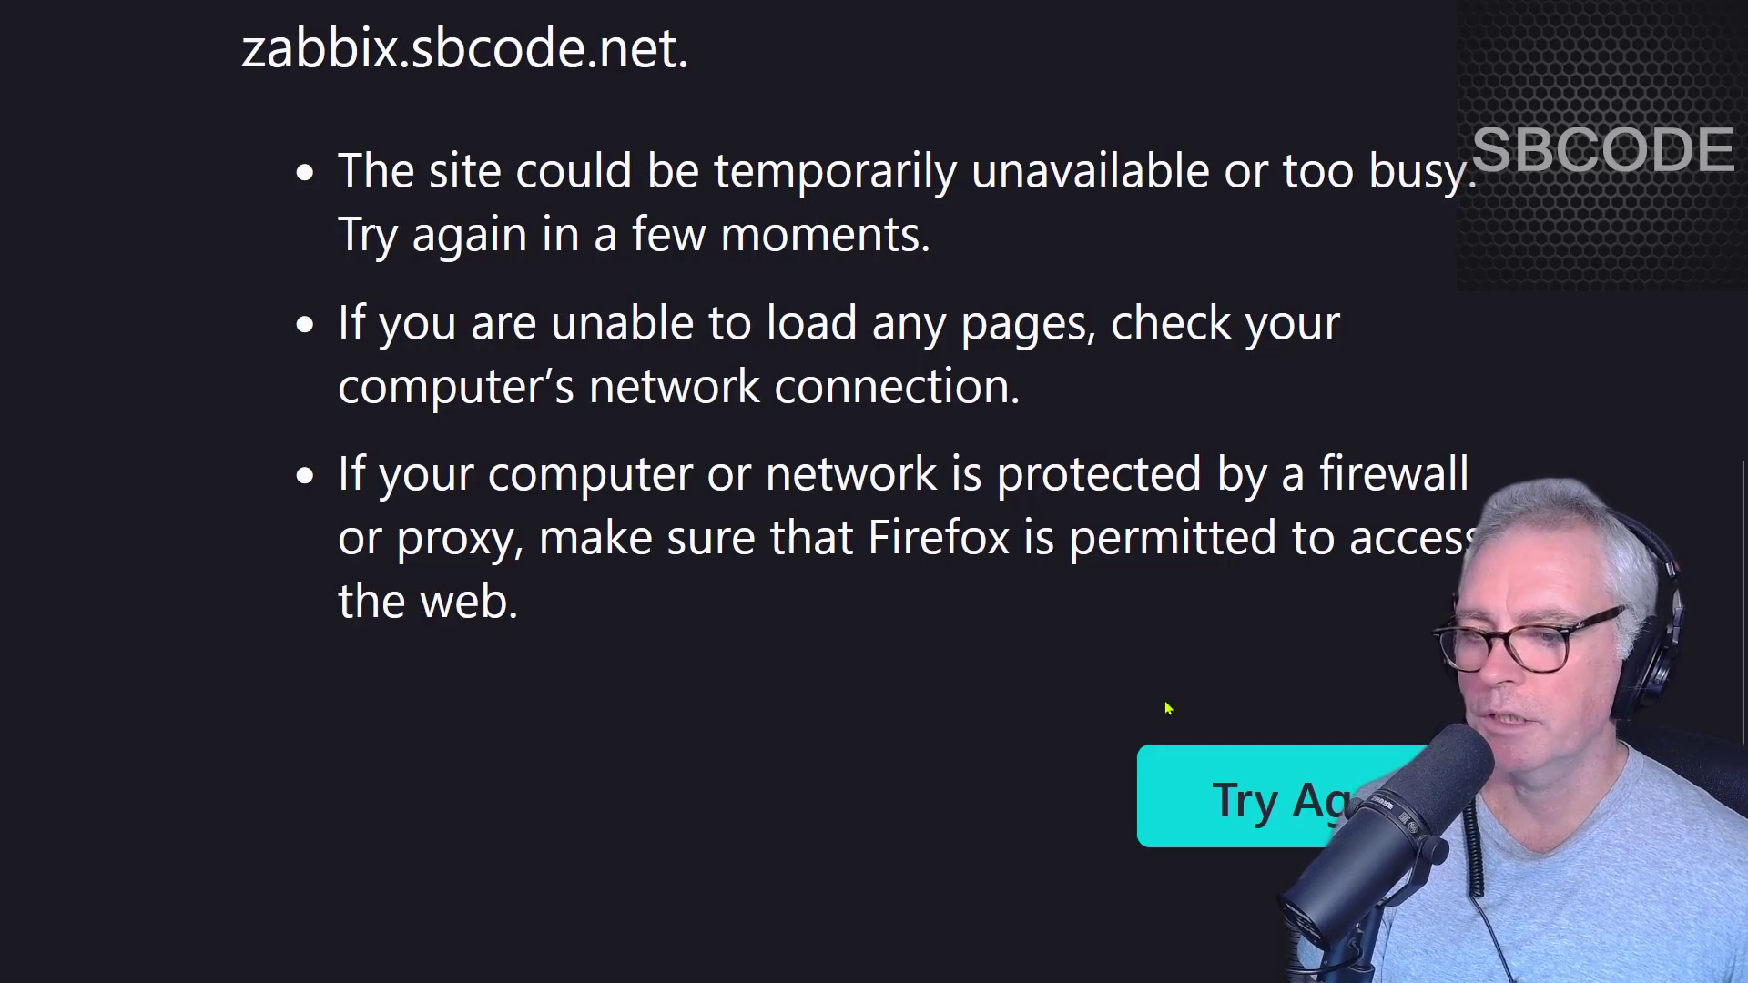
Step: Retry zabbix.sbcode.net, which still cannot be reached
left_click(1256, 801)
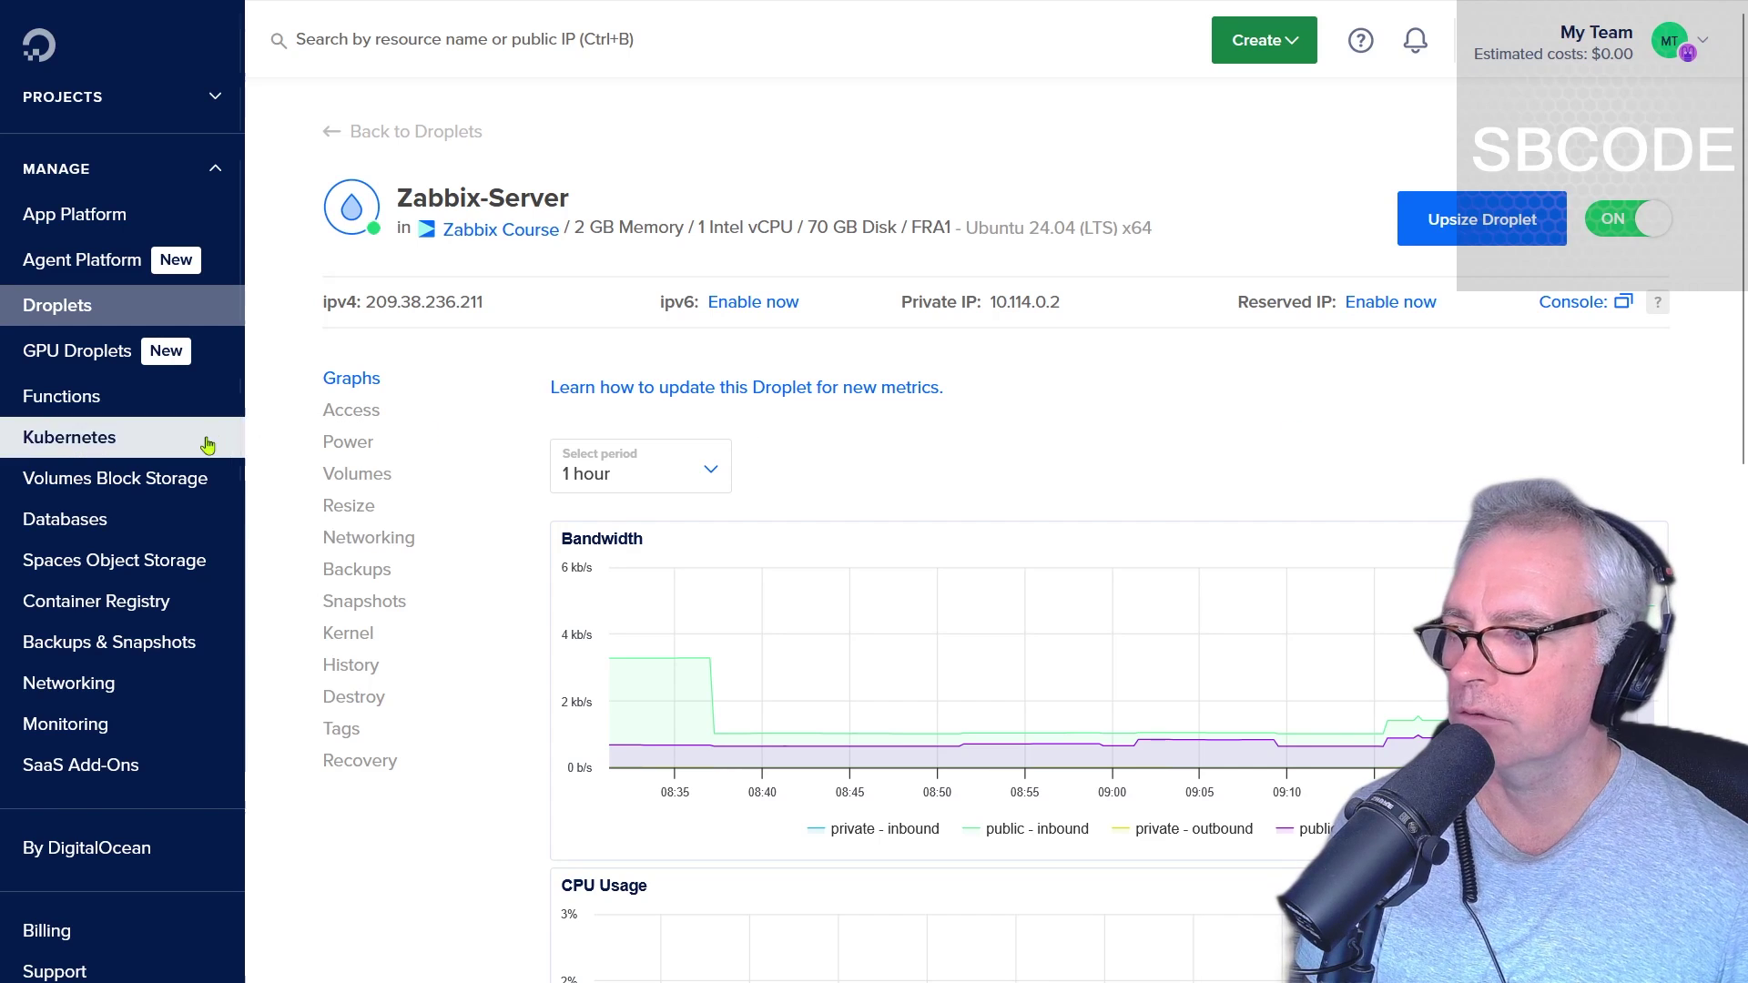
Step: Power cycle the Zabbix-Server droplet from its Power section and dismiss the confirmation
left_click(353, 442)
scroll(882, 519, "down", 1)
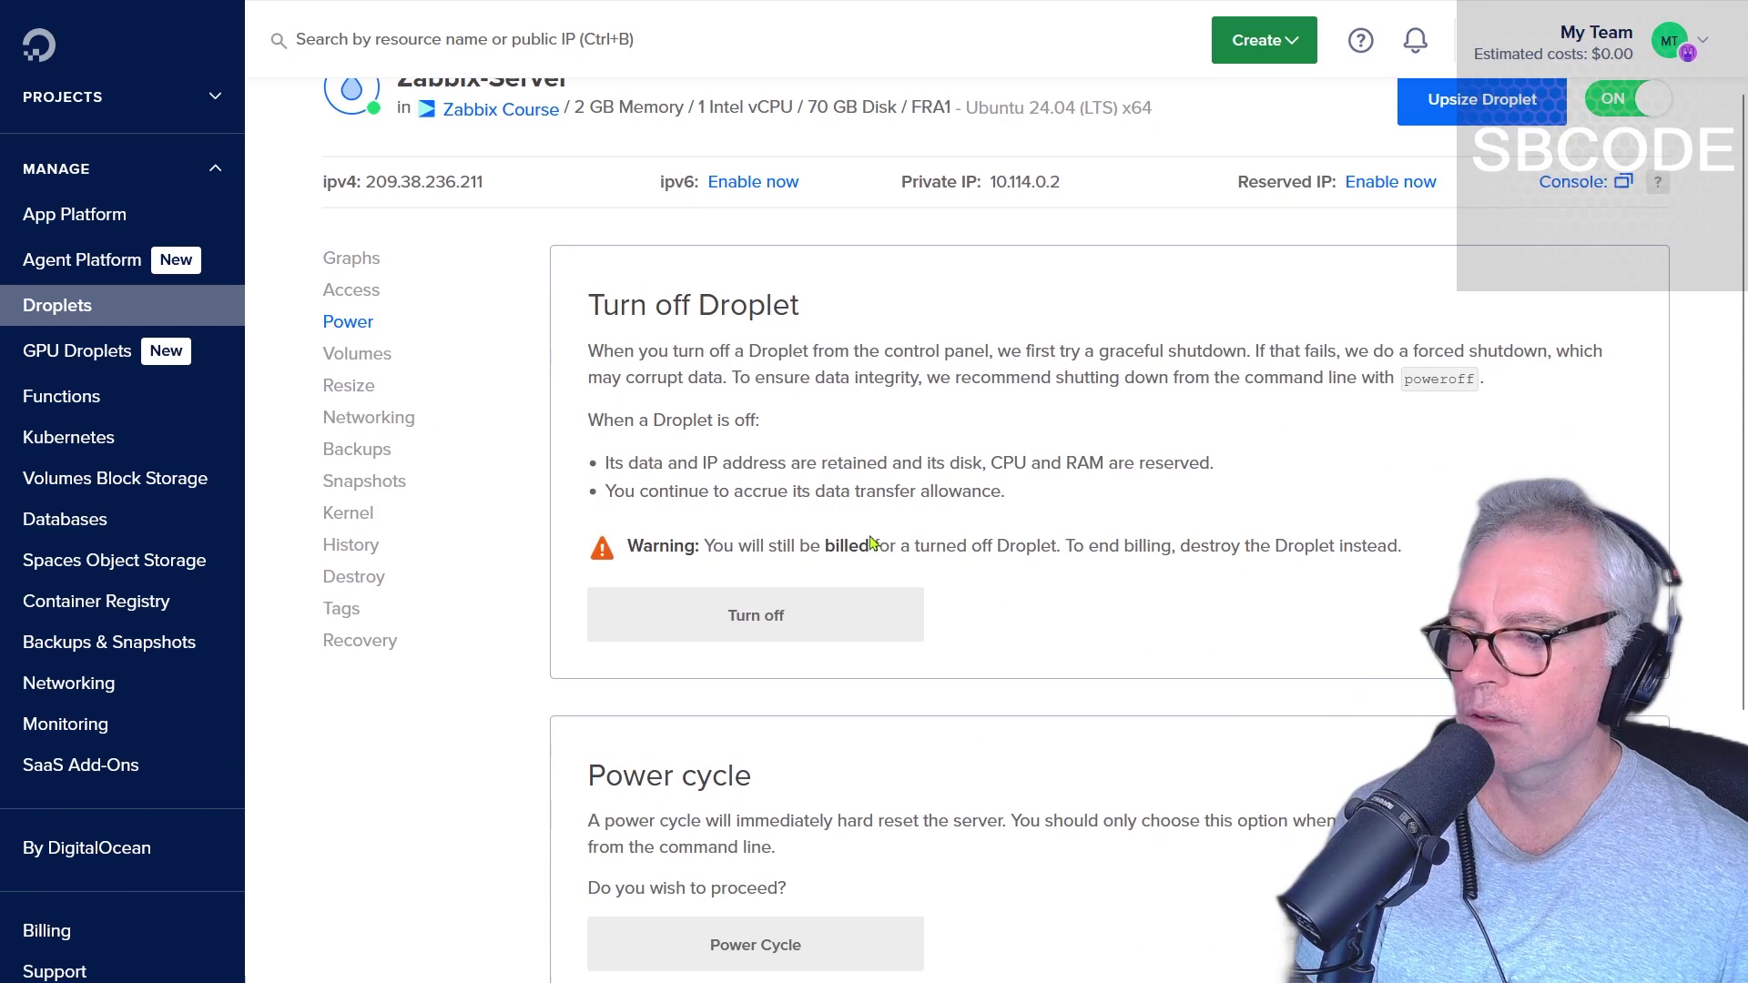
scroll(840, 549, "down", 3)
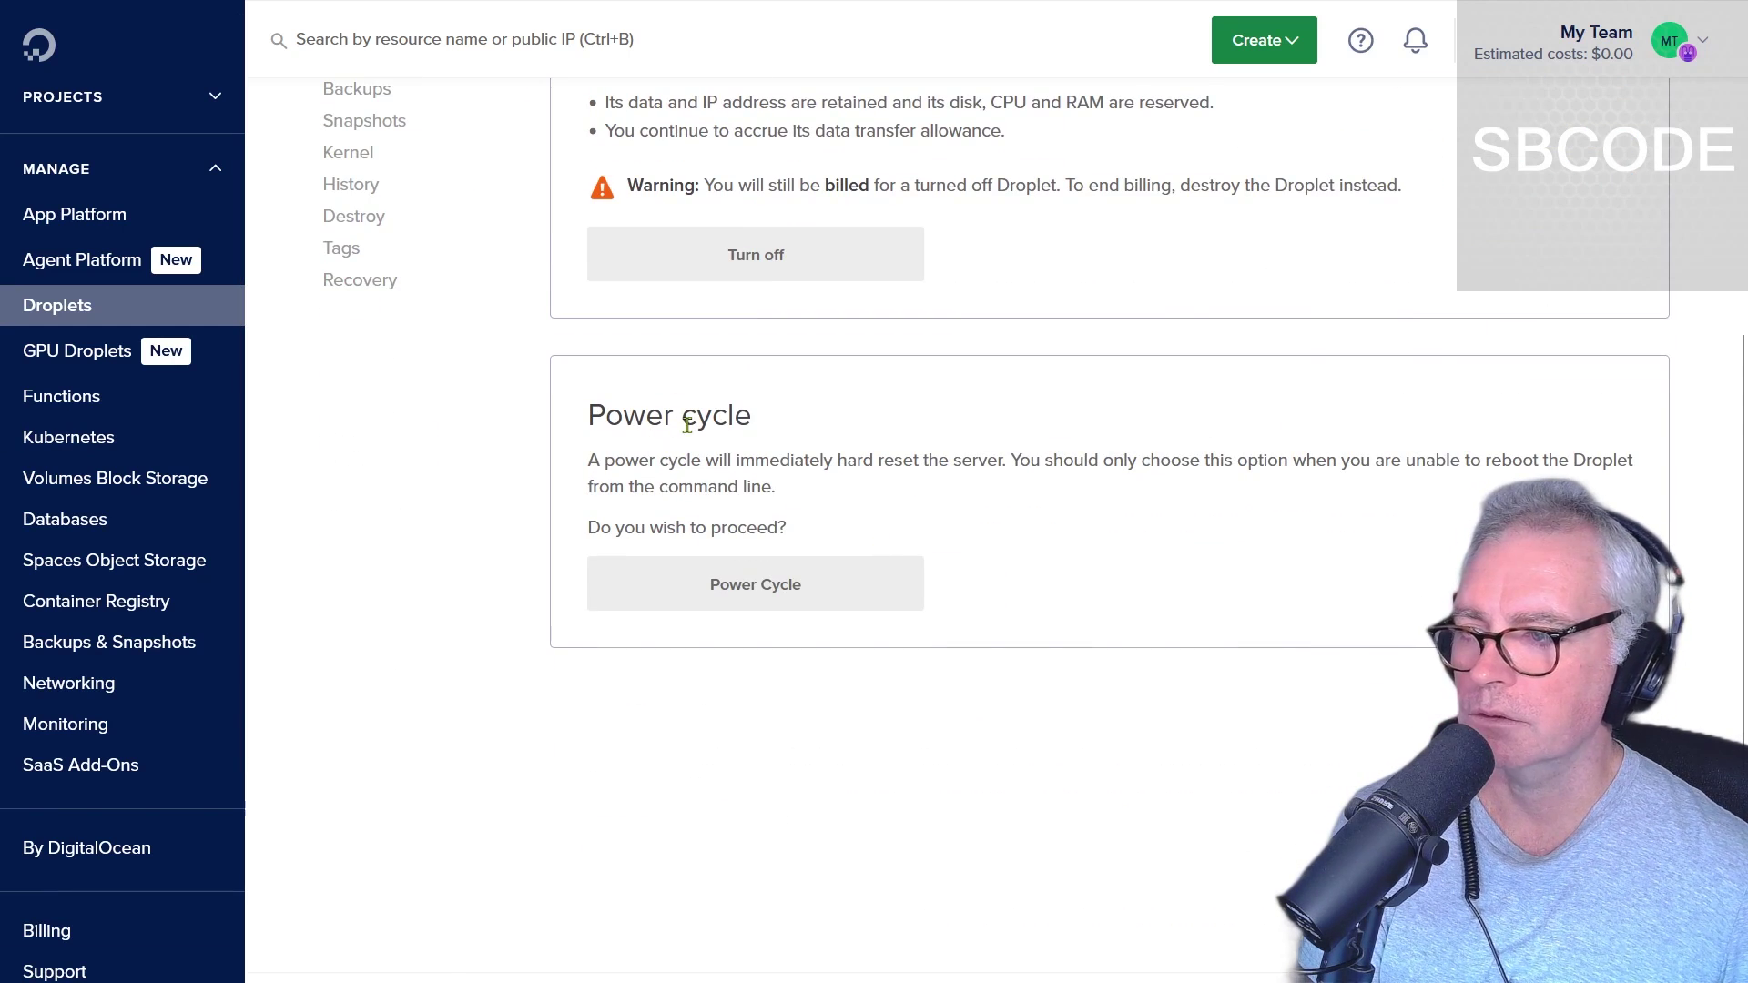
left_click(777, 591)
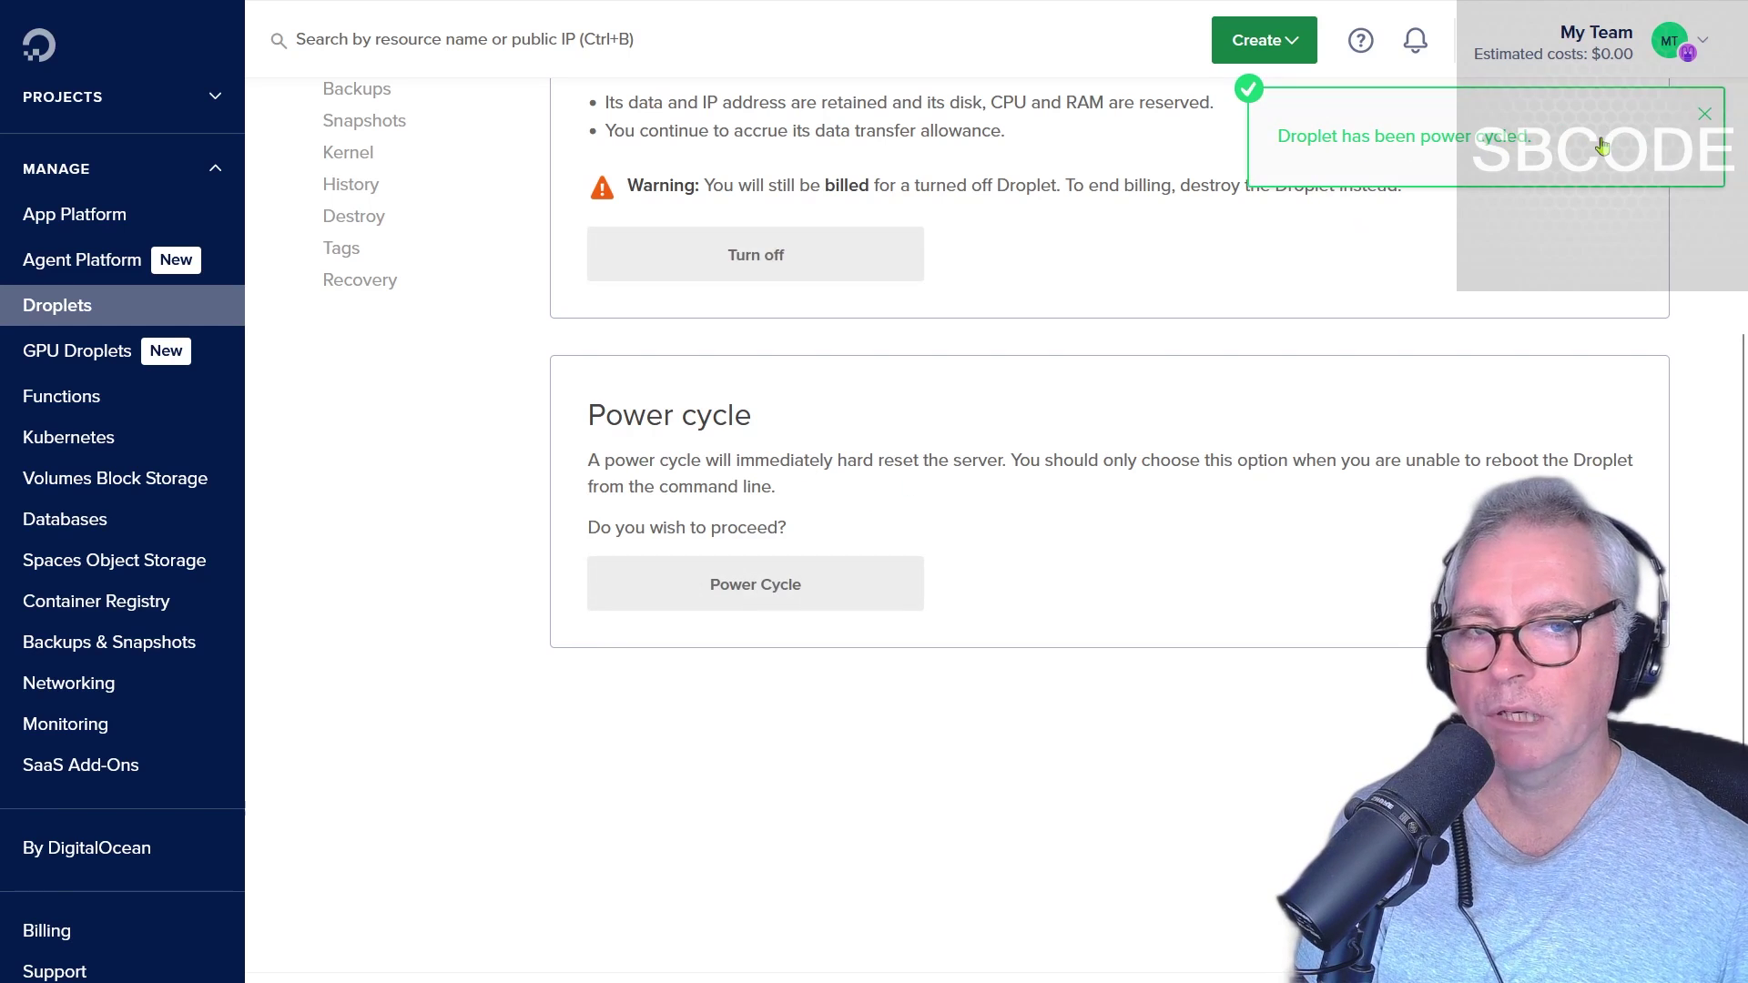
left_click(1704, 116)
scroll(1401, 725, "up", 4)
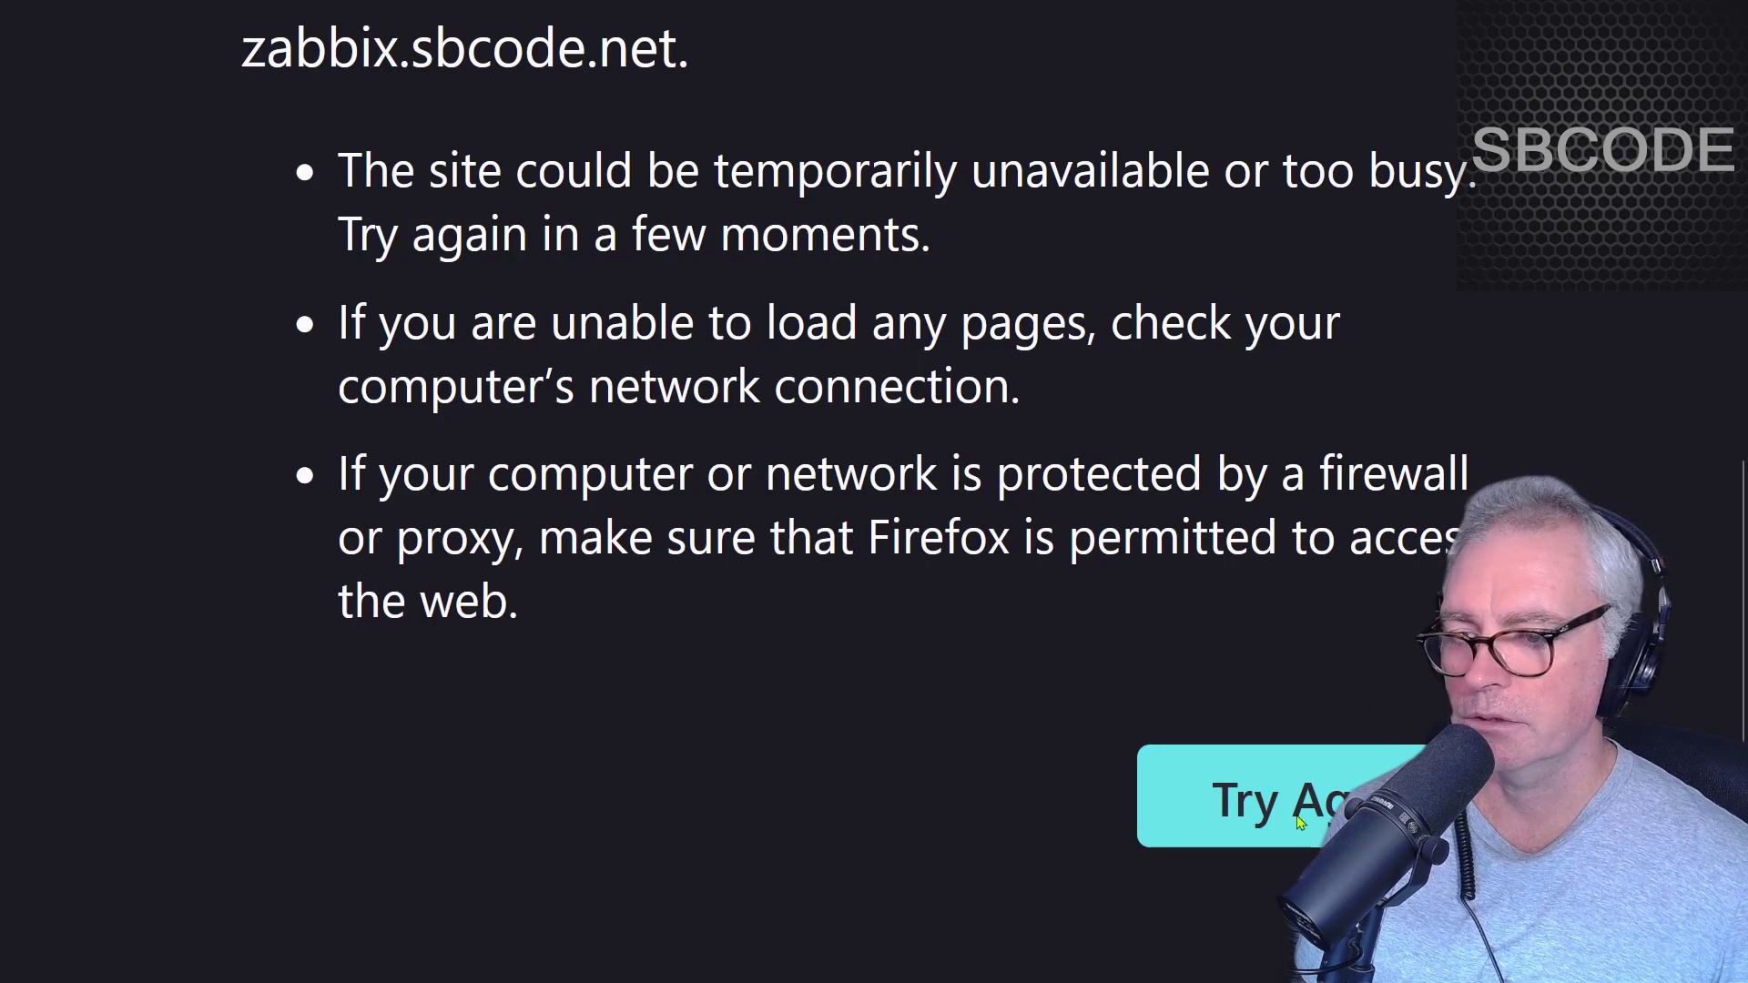
Step: Reload zabbix.sbcode.net to the Global view dashboard and zoom out three levels
left_click(1291, 802)
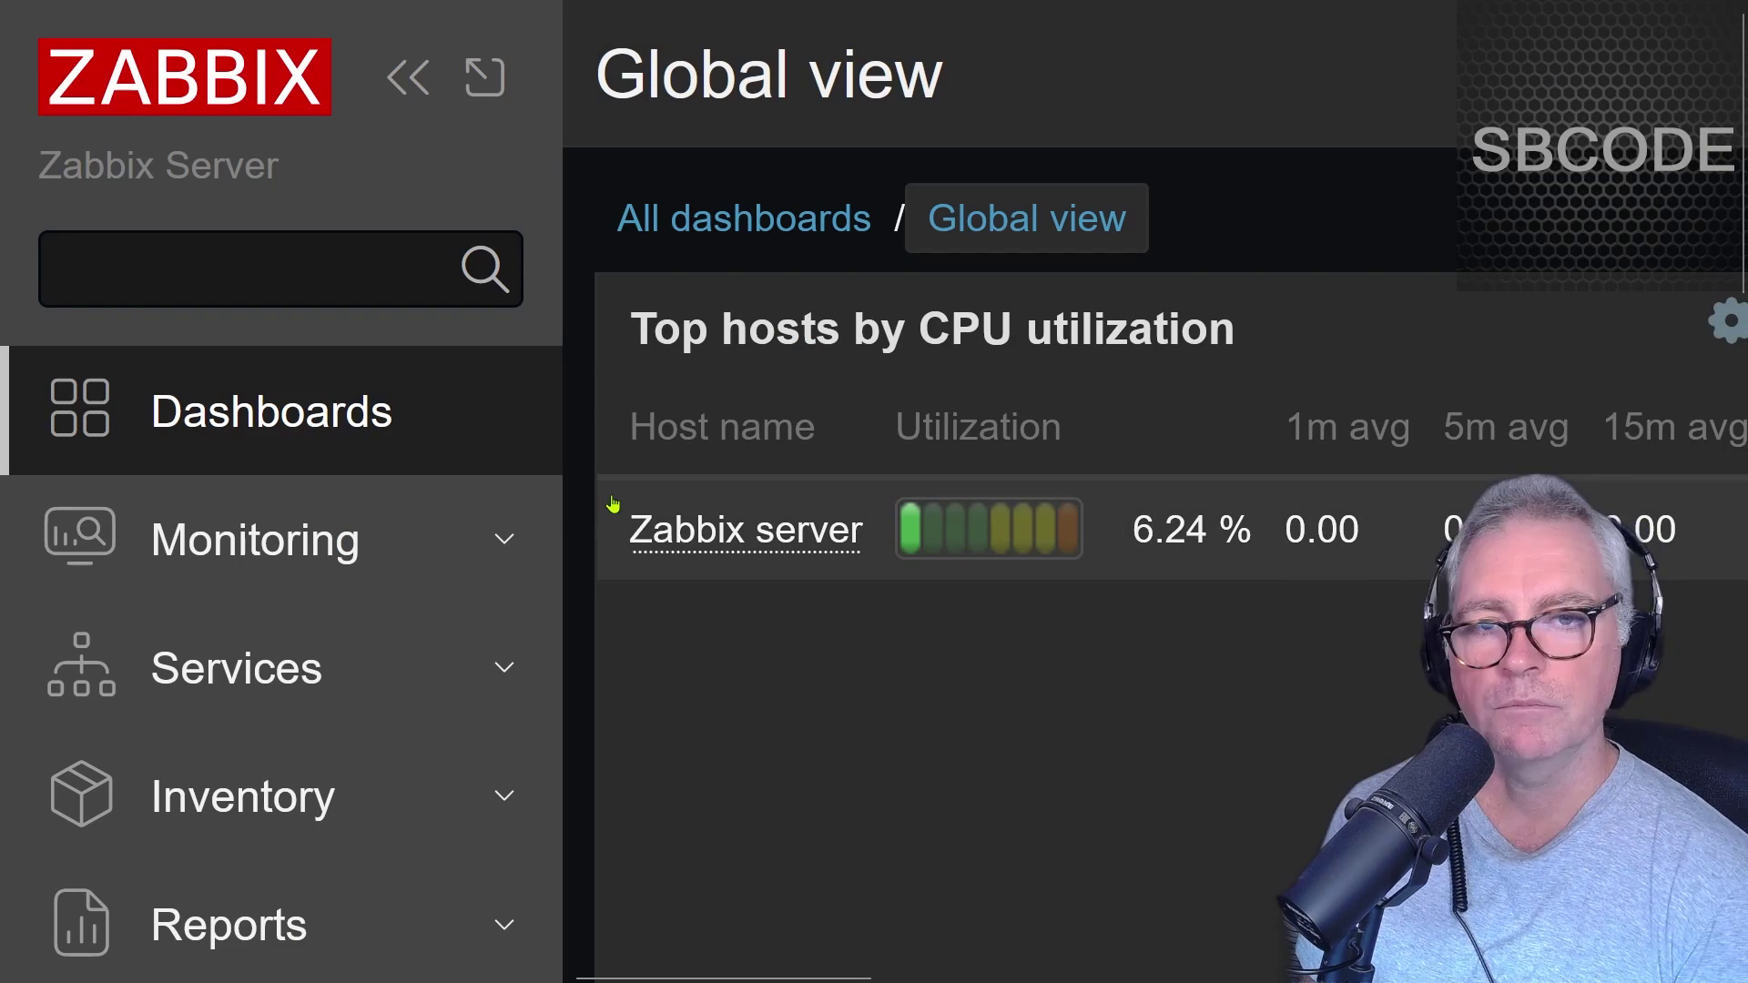
key("ctrl+minus")
key("ctrl+minus")
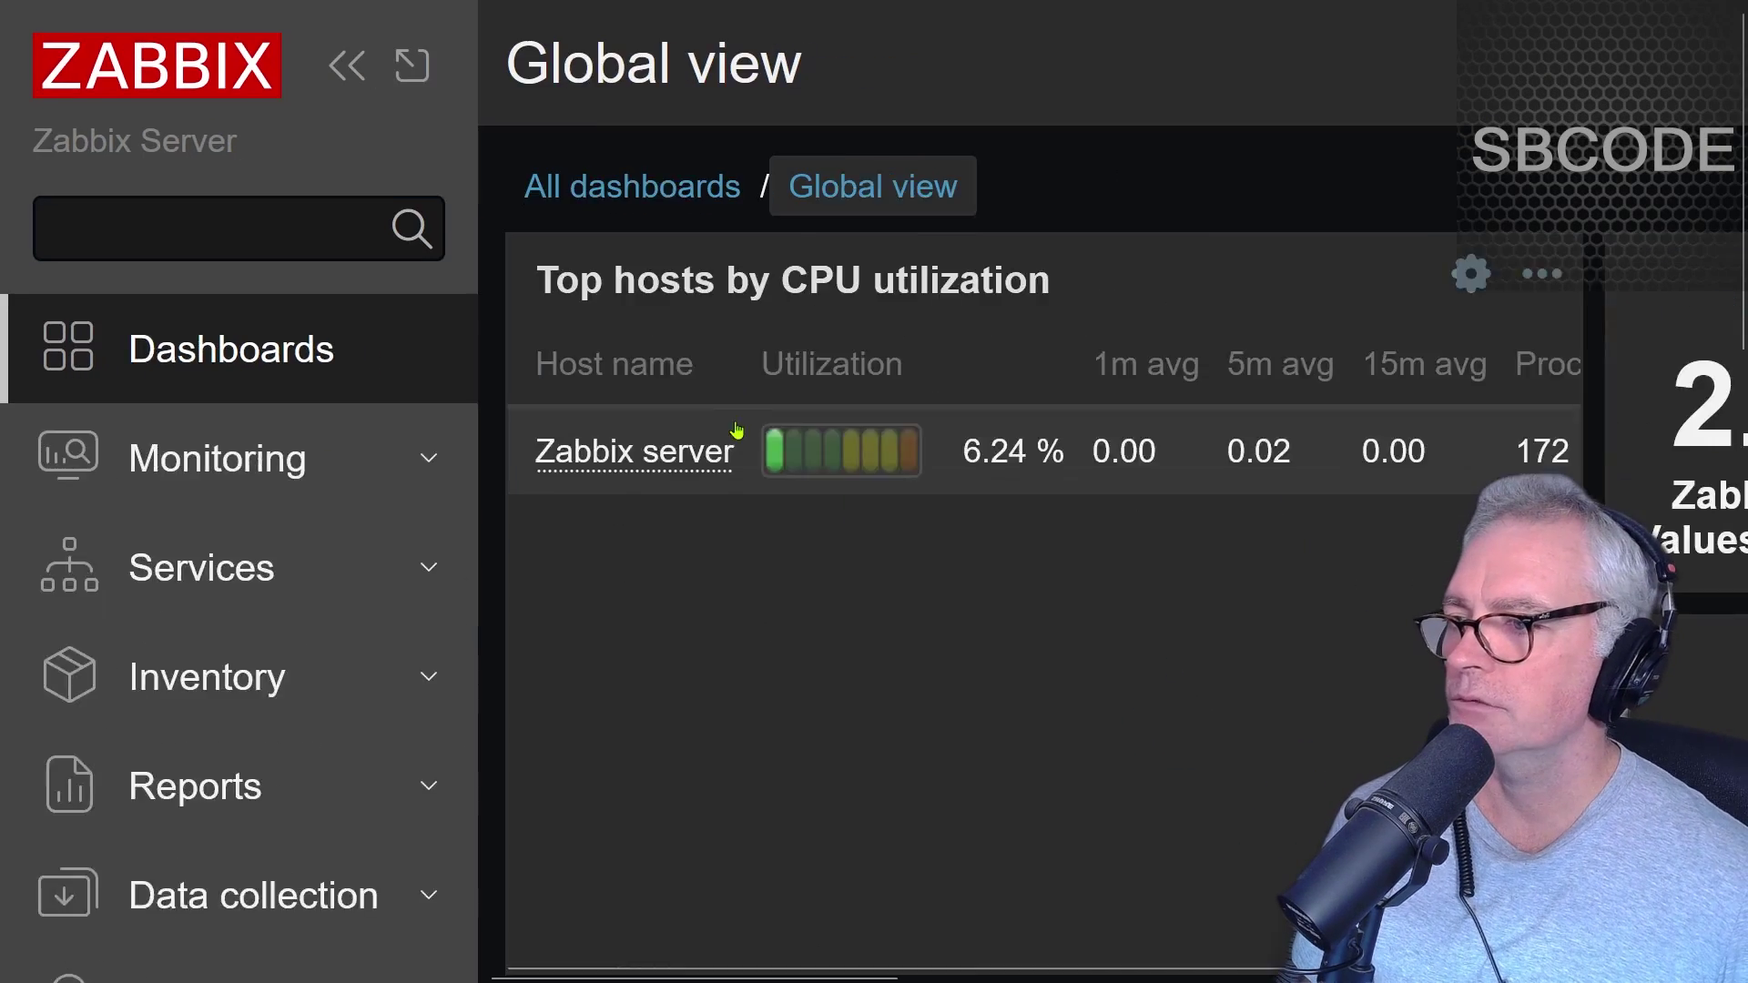
key("ctrl+minus")
key("ctrl+minus")
key("ctrl+minus")
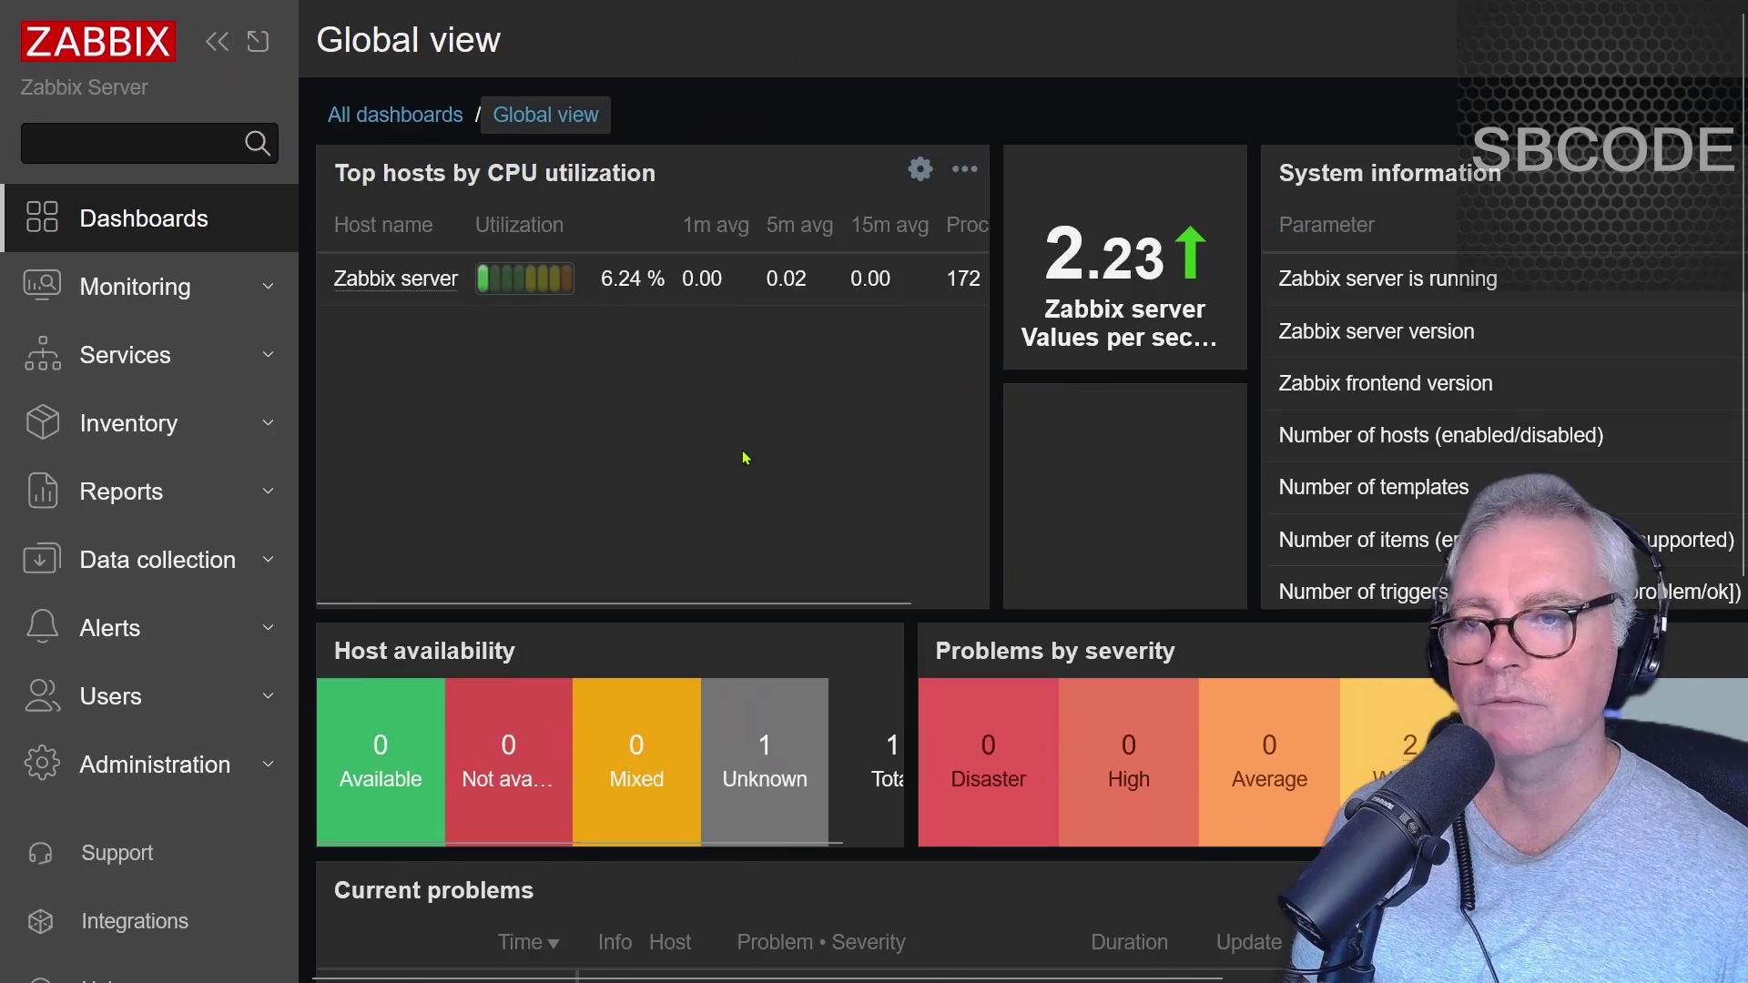
key("ctrl+minus")
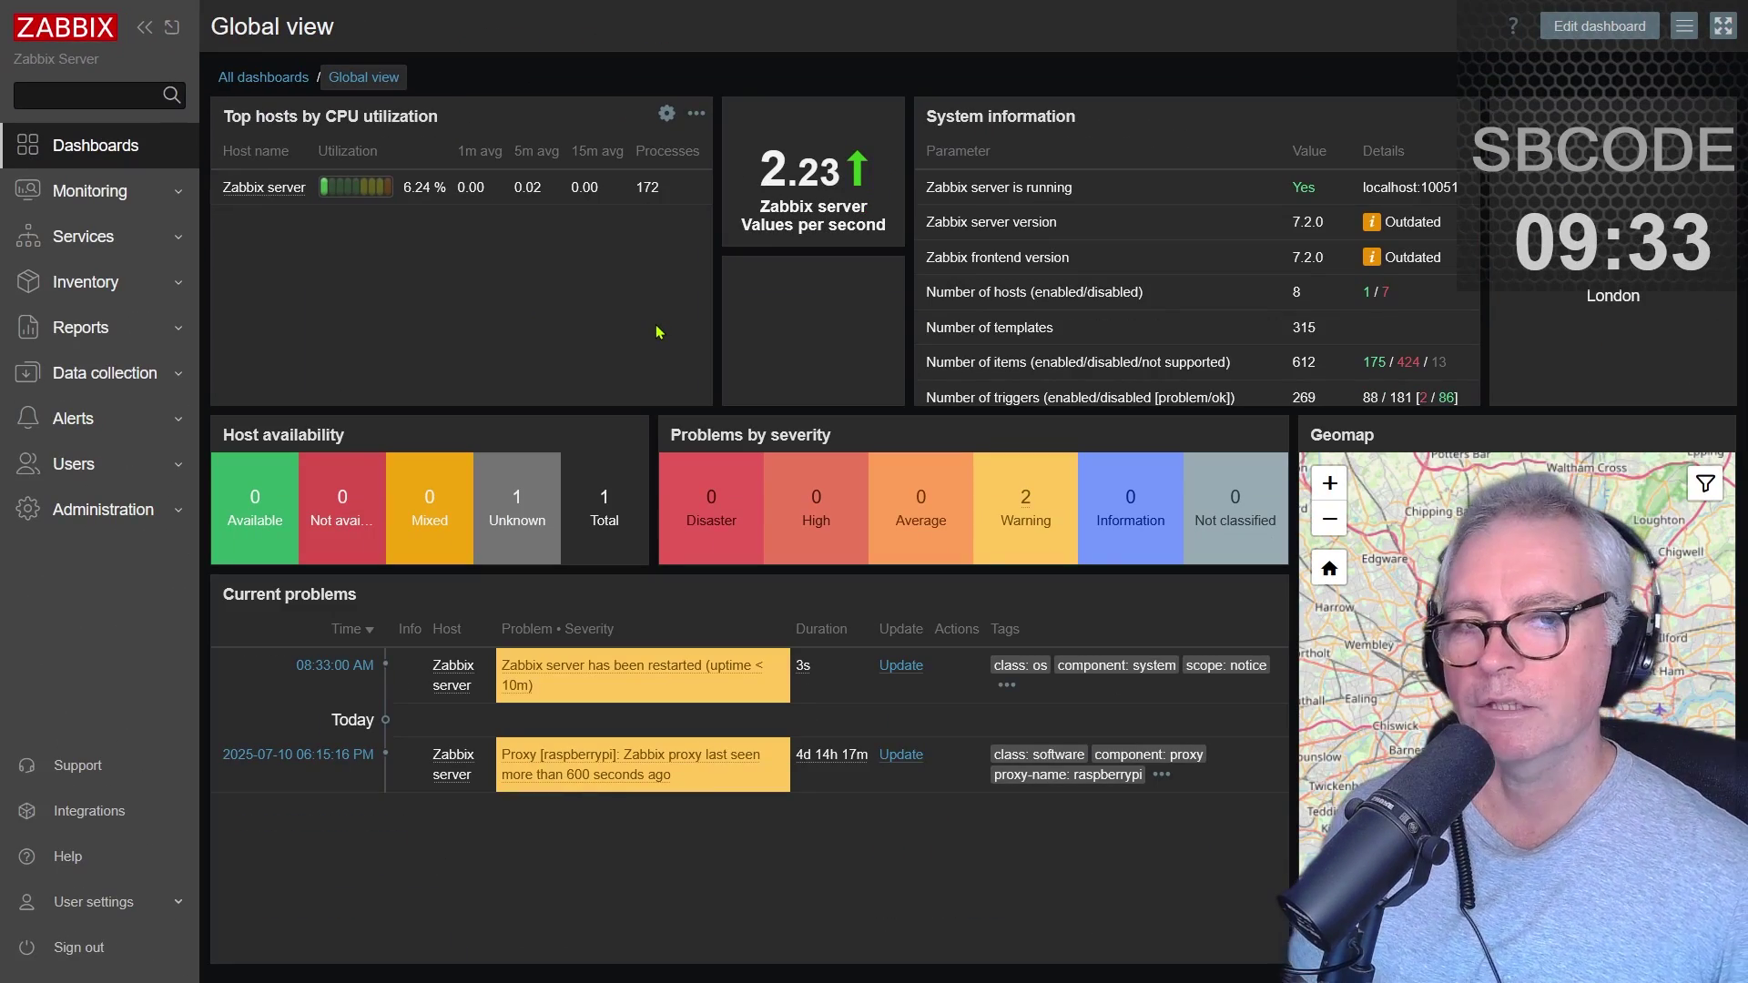